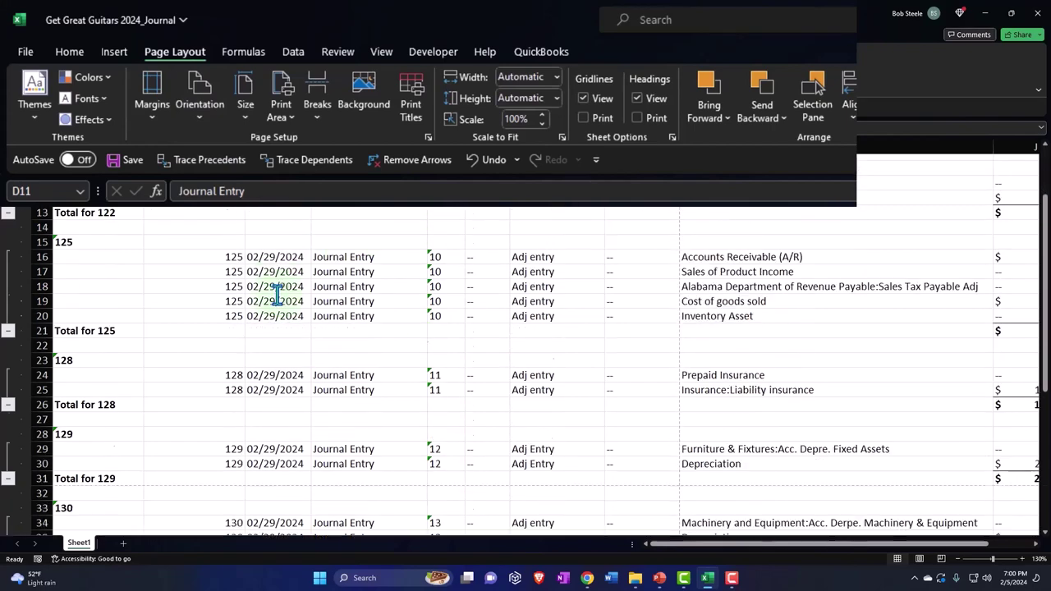
- Narrow columns B (Transaction ID) and D (Transaction type), then select header row B4:K4
scroll(276, 294, "up", 7)
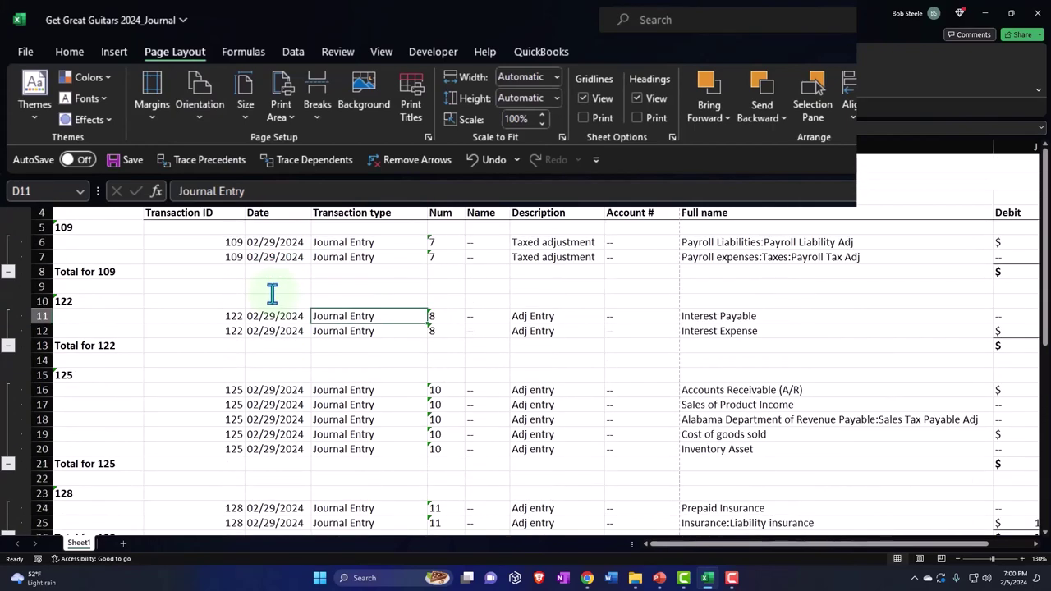
scroll(257, 269, "down", 6)
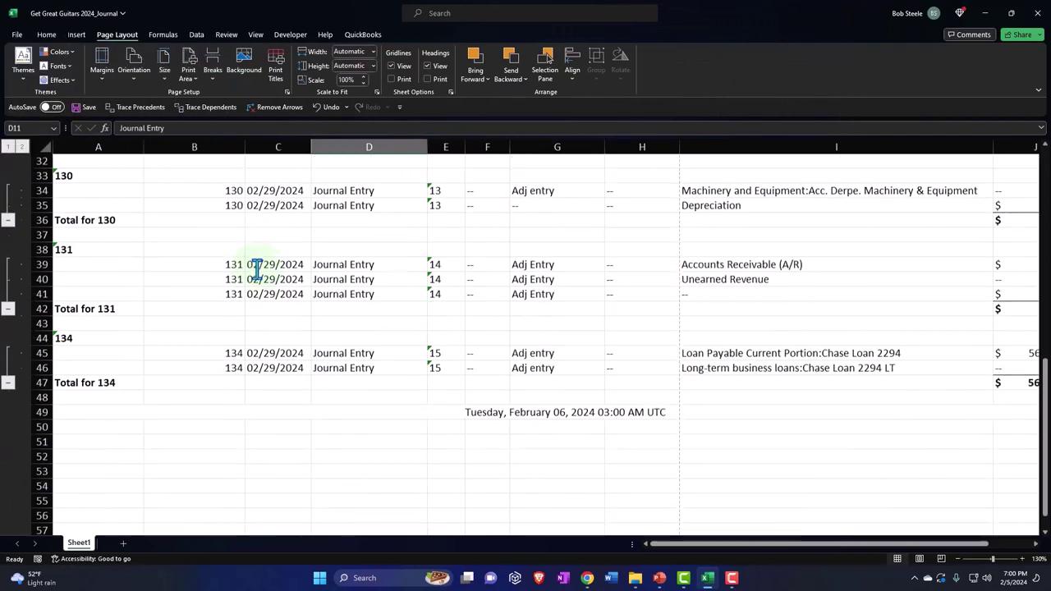
scroll(257, 268, "up", 7)
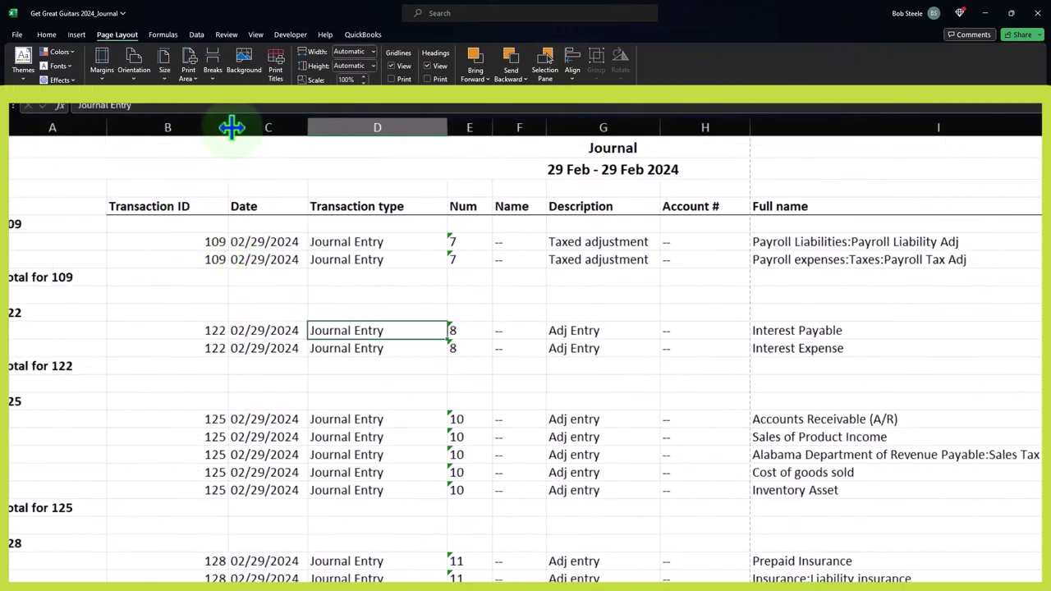
left_click_drag(231, 127, 138, 131)
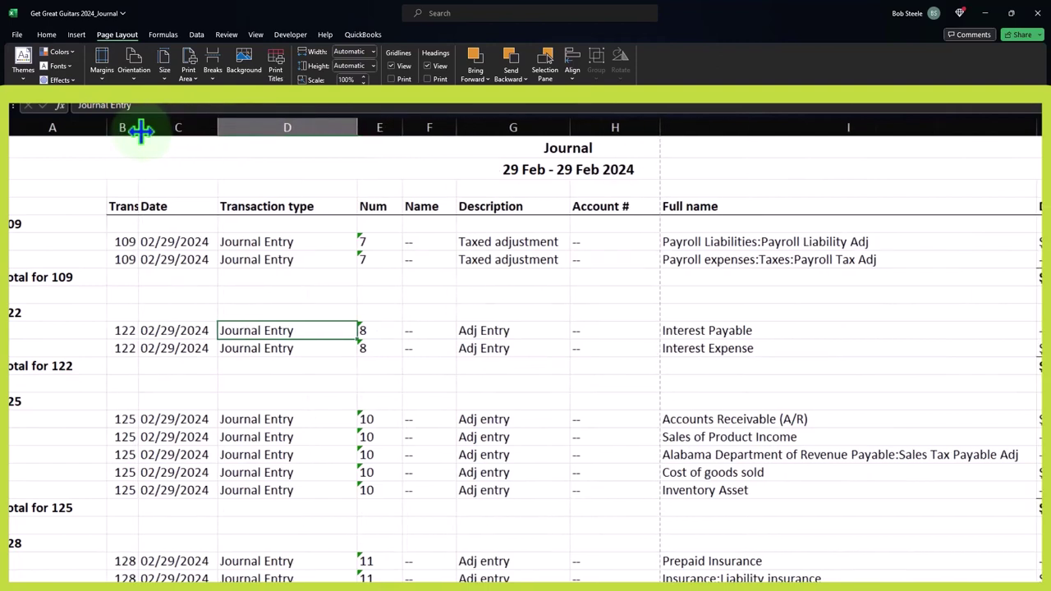
left_click(164, 207)
scroll(175, 221, "down", 3)
scroll(298, 183, "up", 3)
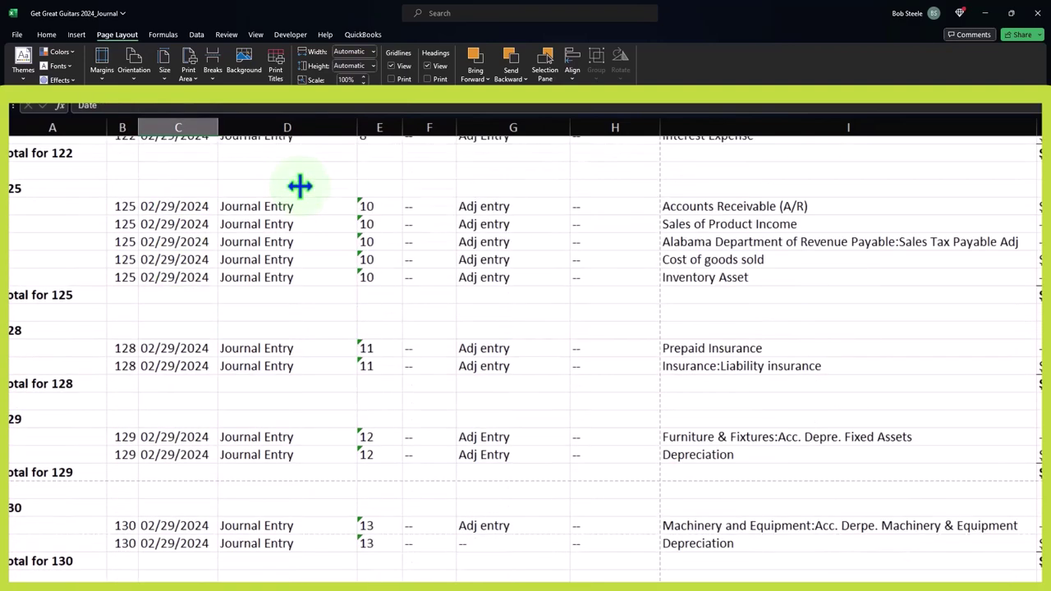
scroll(300, 185, "down", 4)
scroll(301, 187, "down", 5)
scroll(301, 188, "up", 10)
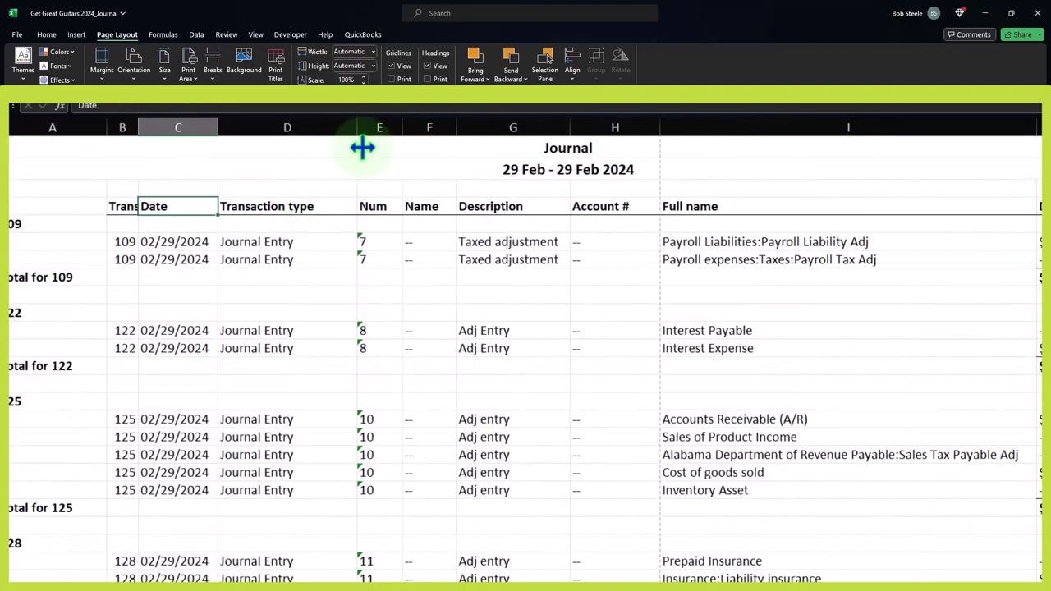
left_click_drag(364, 144, 296, 134)
left_click_drag(131, 207, 994, 206)
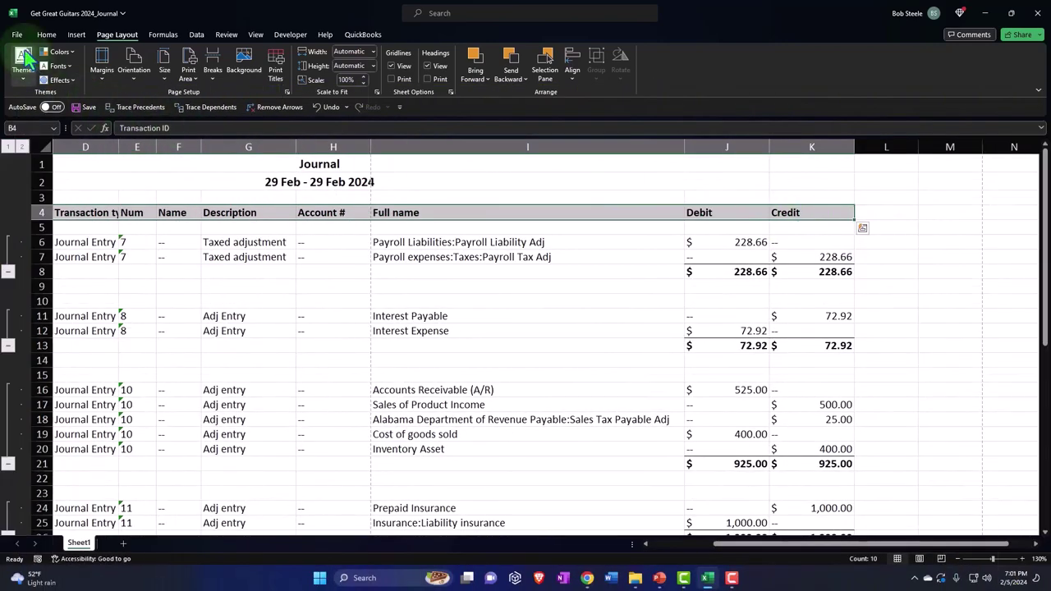
- Wrap the row 4 headings onto two lines and rename the Transaction ID heading to 'ID'
left_click(46, 35)
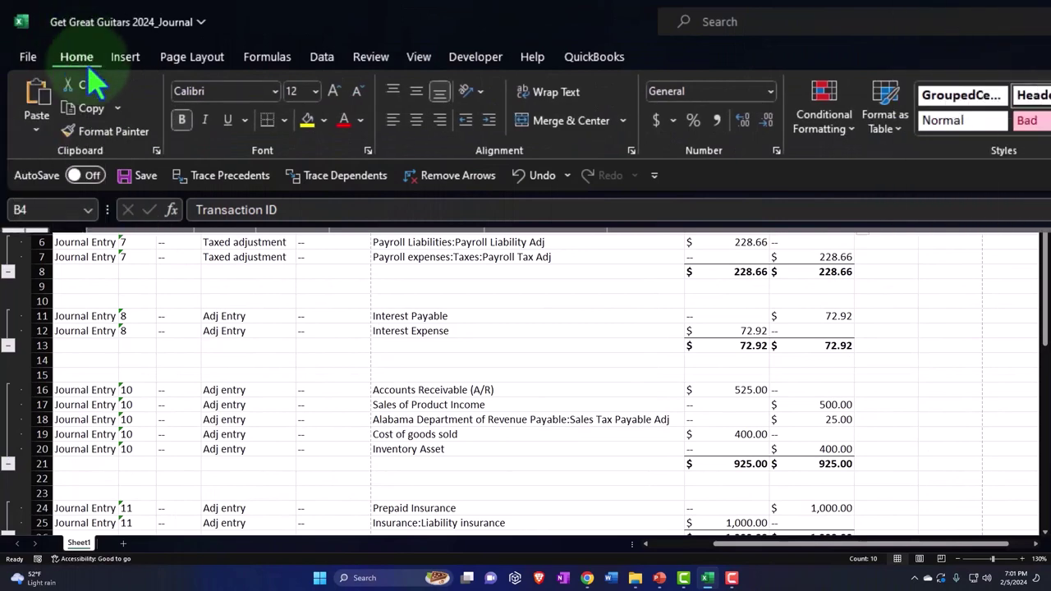
left_click(547, 94)
left_click(149, 239)
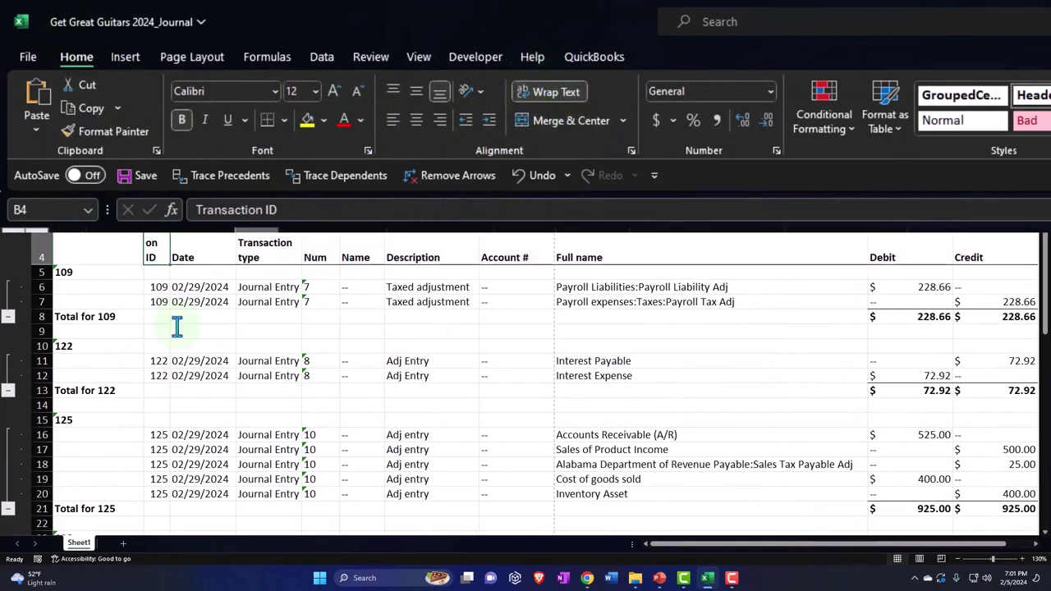
double_click(159, 249)
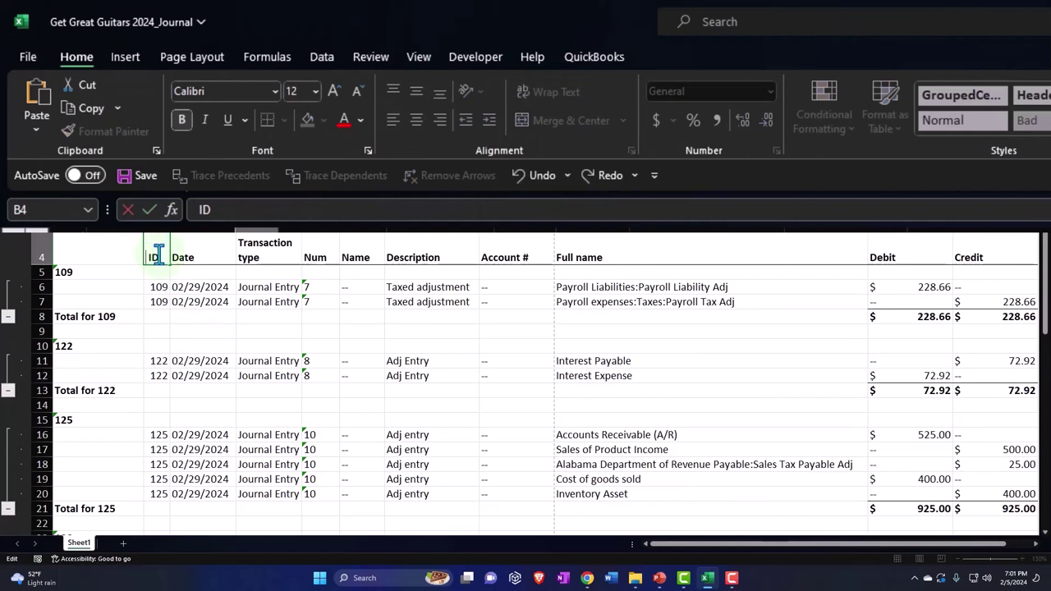
key("Return")
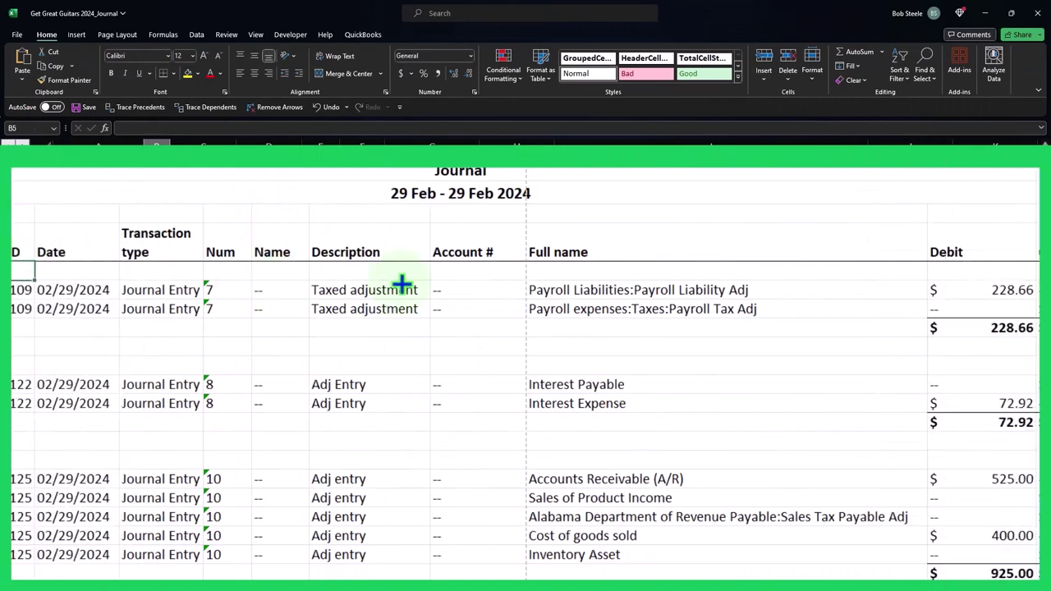
left_click(496, 252)
scroll(495, 256, "down", 12)
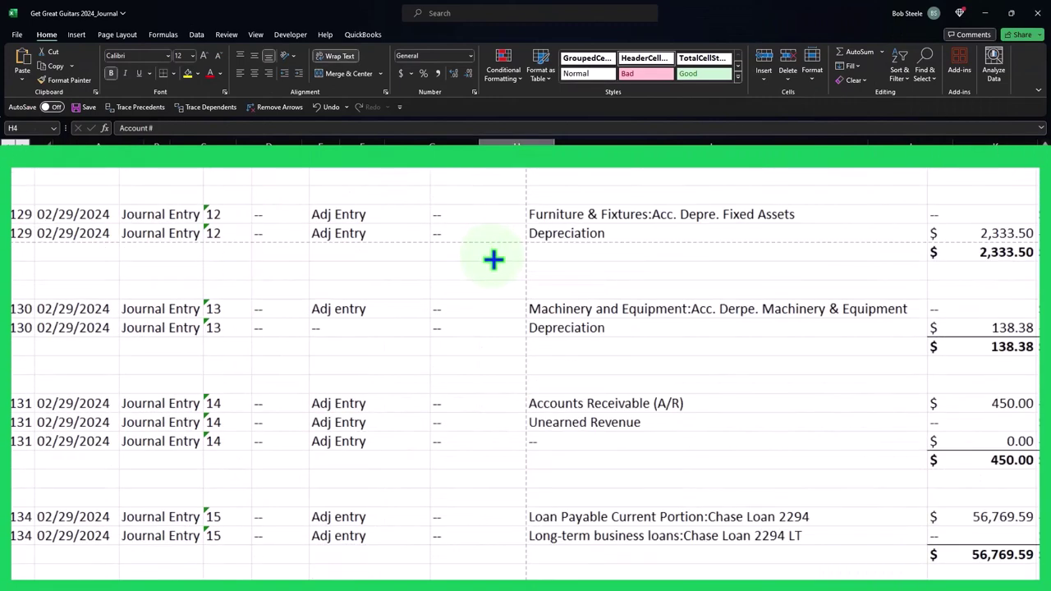
scroll(493, 263, "up", 10)
- Unmerge the Journal title in cell A1 with Merge & Center
left_click(480, 171)
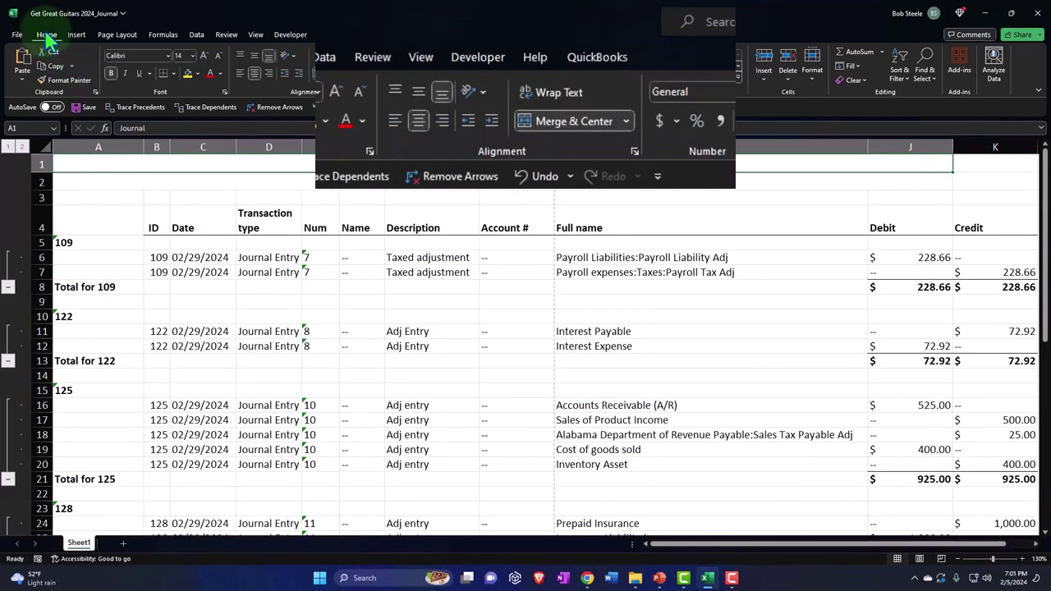
left_click(553, 127)
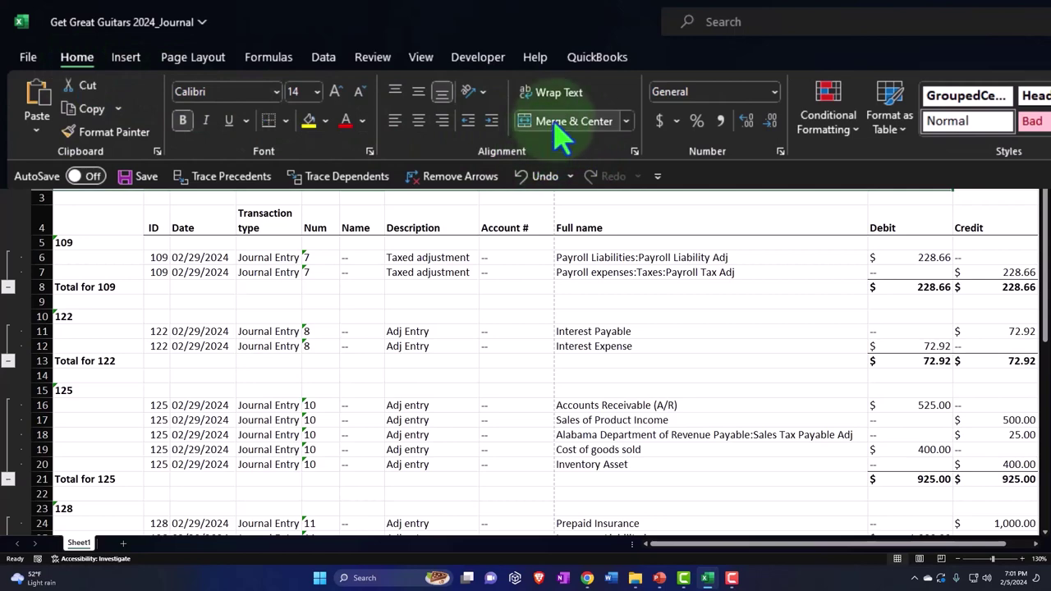
- Delete the Name column from the journal report
left_click(352, 217)
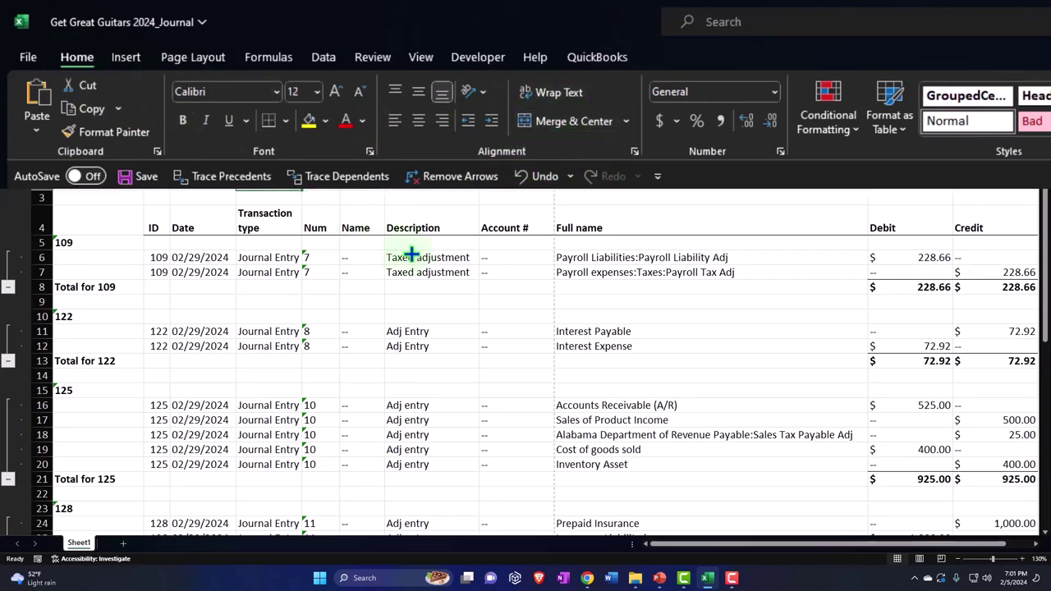
scroll(379, 237, "down", 10)
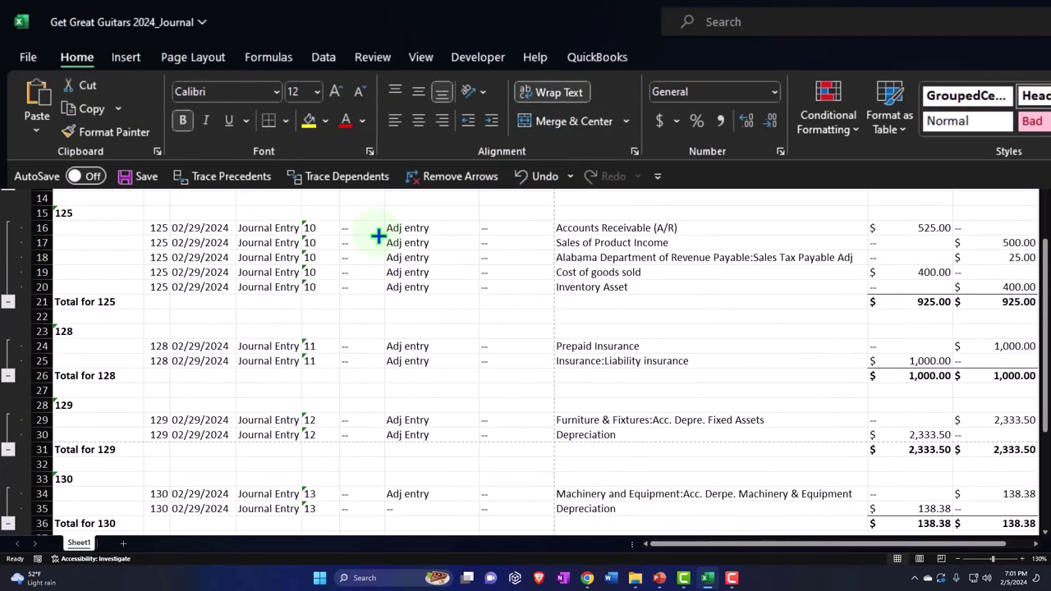
scroll(379, 237, "up", 10)
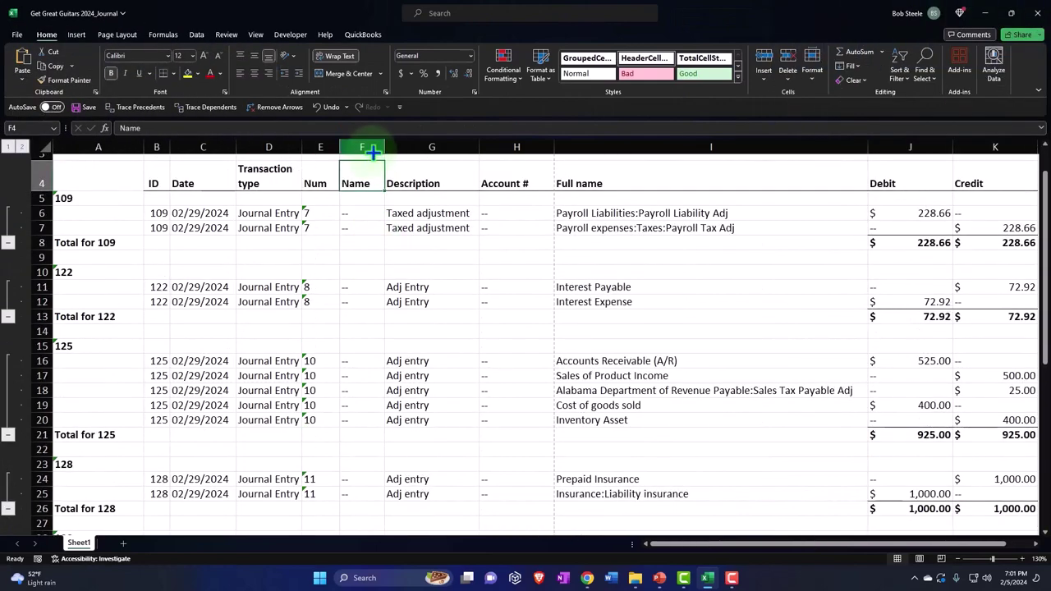
left_click(361, 147)
right_click(355, 239)
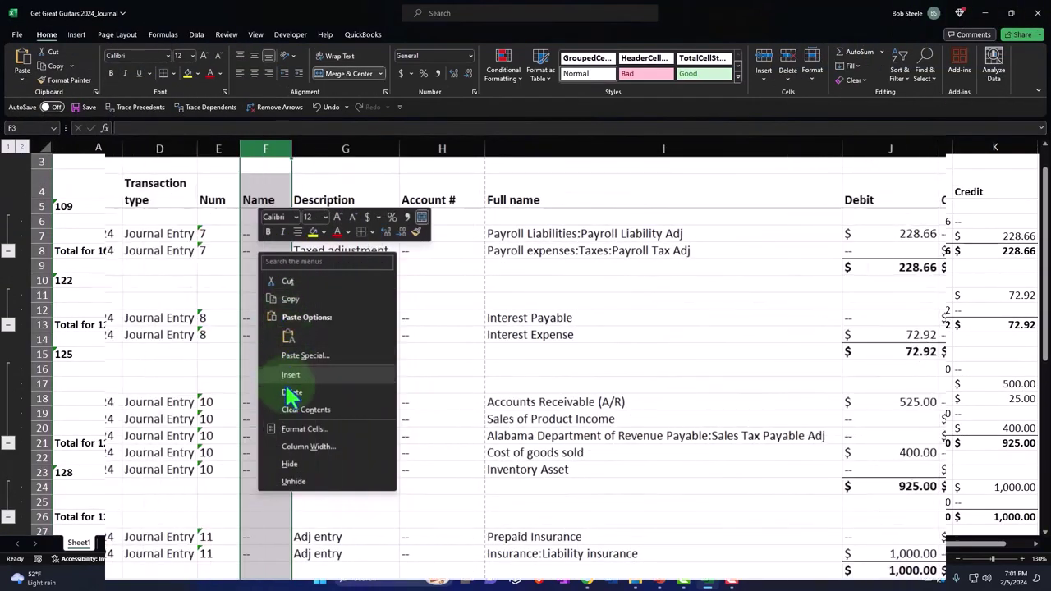
left_click(385, 369)
- Delete the Account # column
left_click(376, 323)
scroll(380, 328, "down", 8)
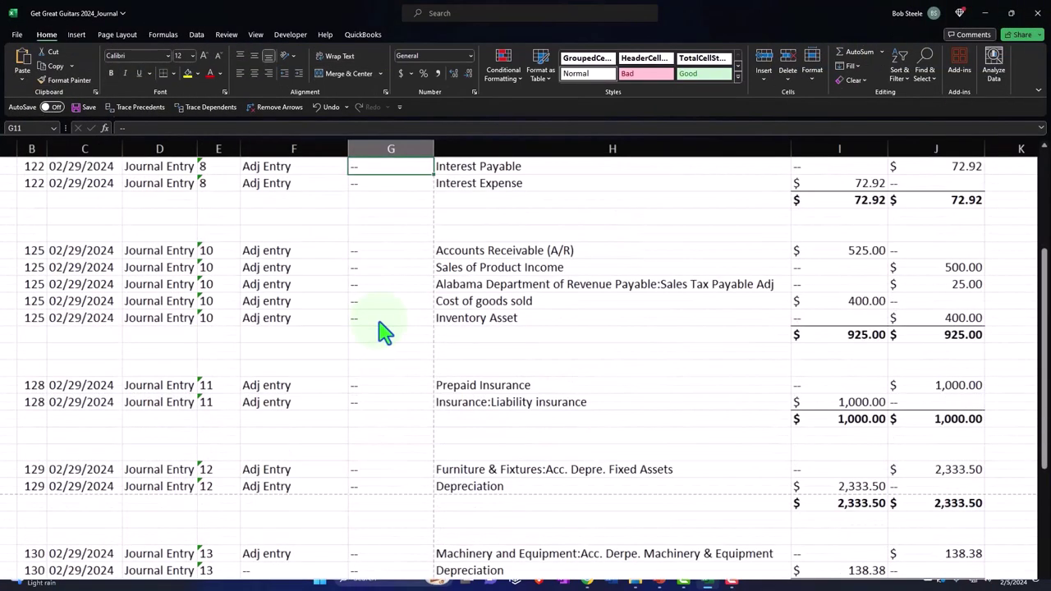
scroll(379, 329, "up", 6)
scroll(383, 329, "down", 3)
scroll(383, 329, "up", 7)
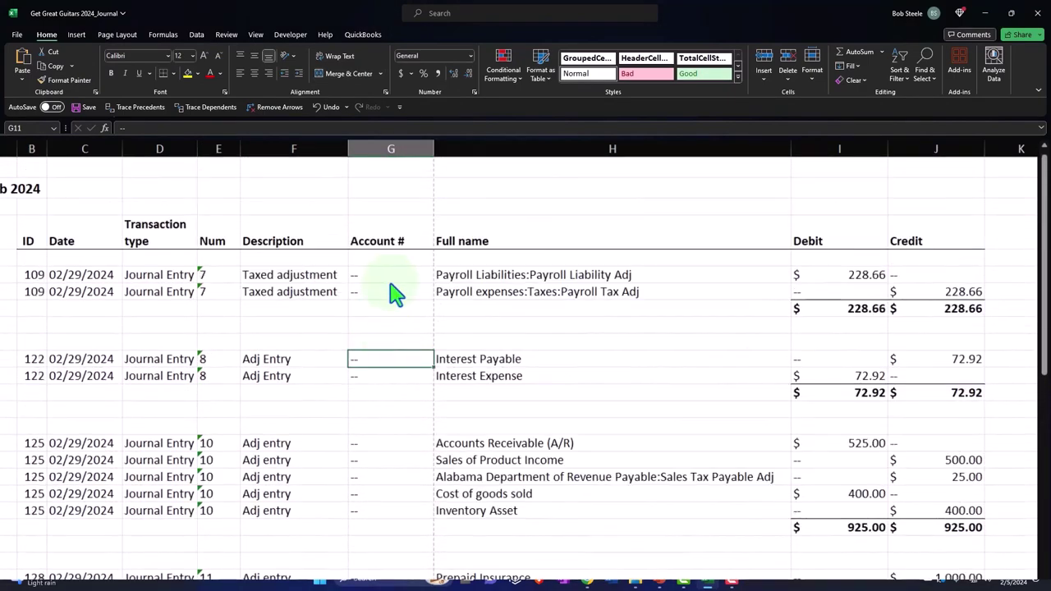
left_click(386, 150)
right_click(376, 204)
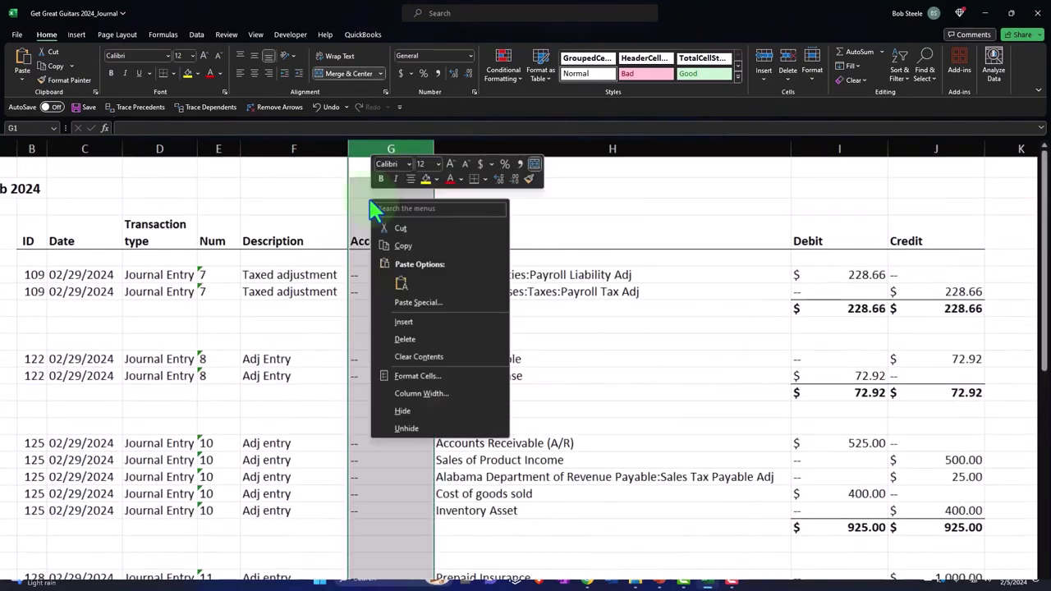
left_click(403, 336)
- Delete the date-stamp footer rows below the report
left_click(447, 327)
scroll(452, 341, "down", 9)
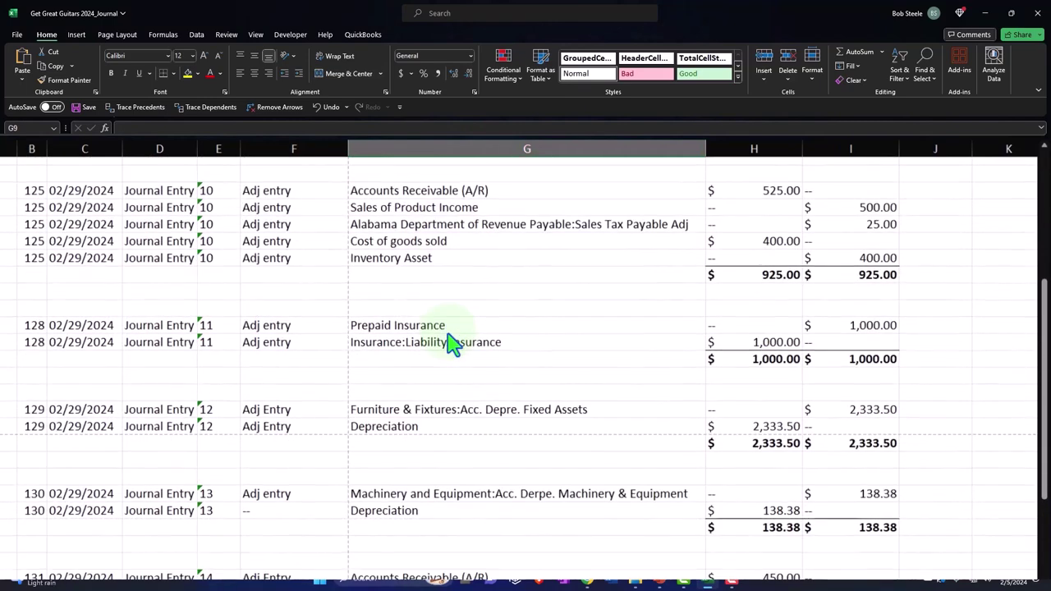
scroll(409, 477, "down", 1)
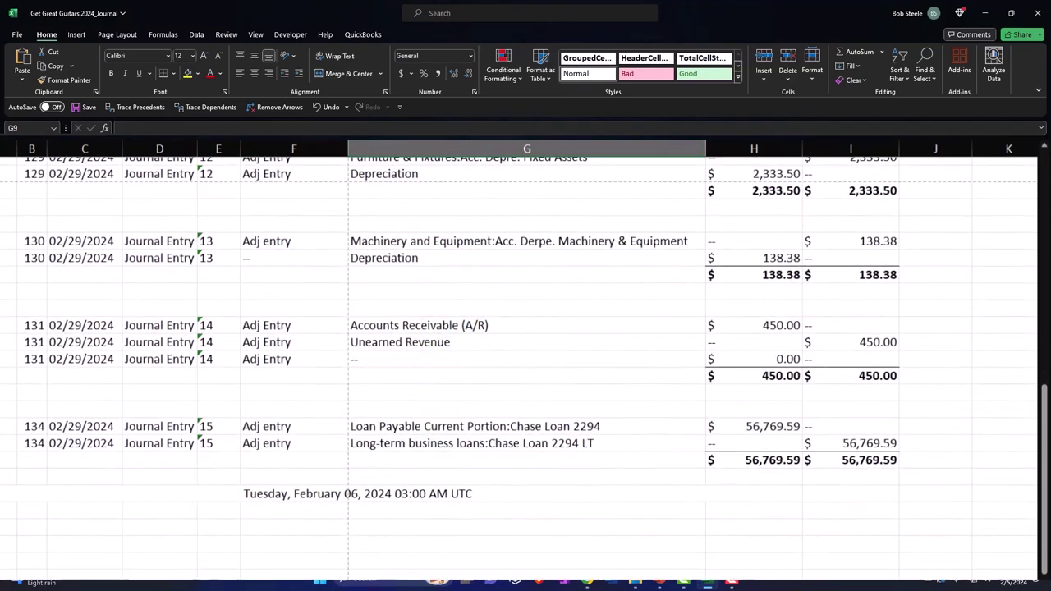
left_click_drag(25, 494, 33, 568)
right_click(37, 544)
left_click(84, 443)
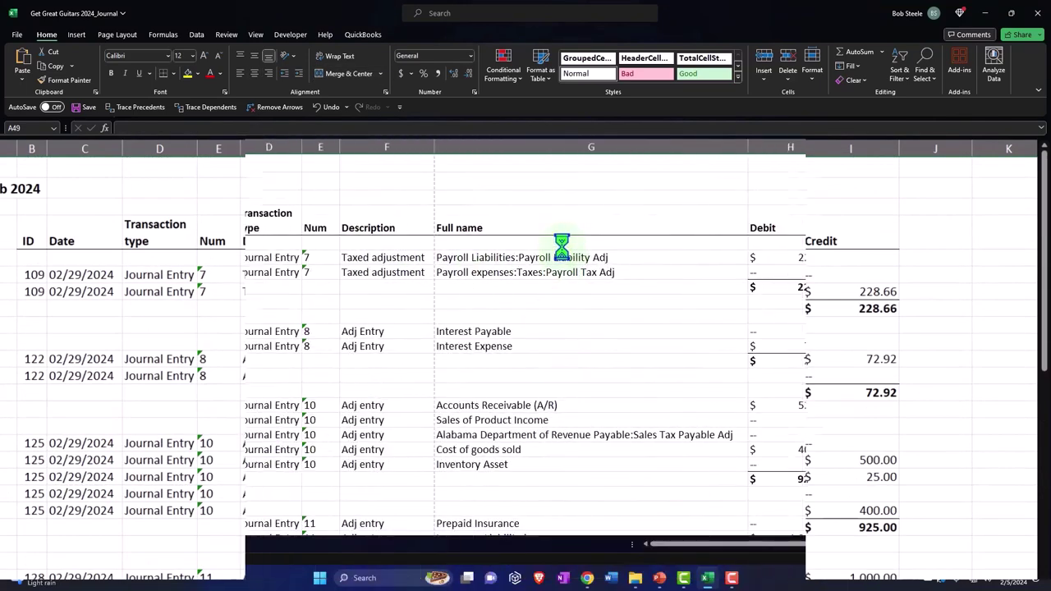
- Wrap and narrow Full name column F, autofit row 7, and select the report rows
left_click(575, 146)
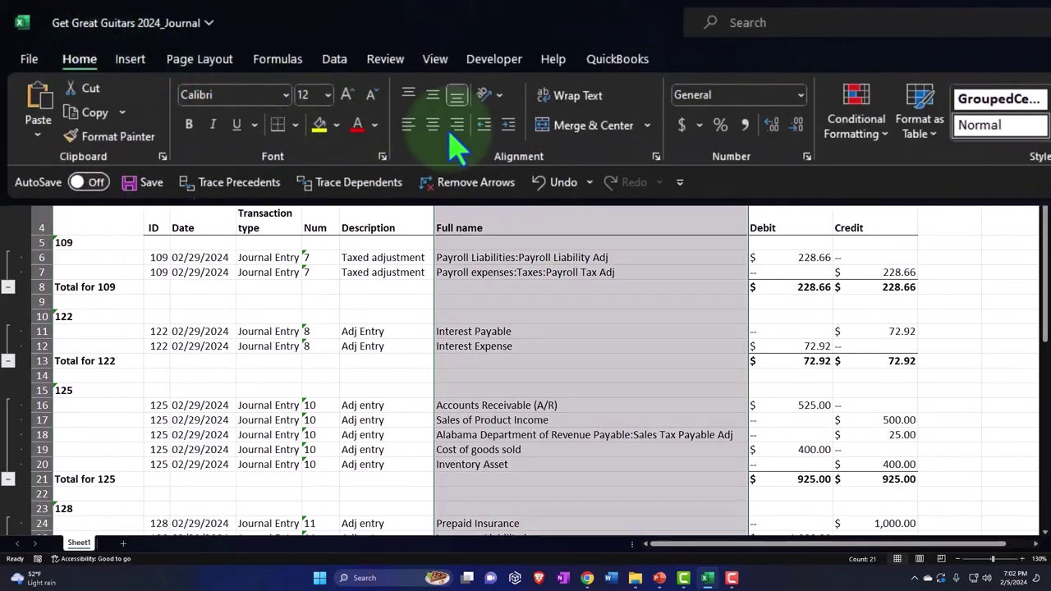
left_click(573, 97)
left_click(624, 287)
left_click_drag(747, 147, 580, 156)
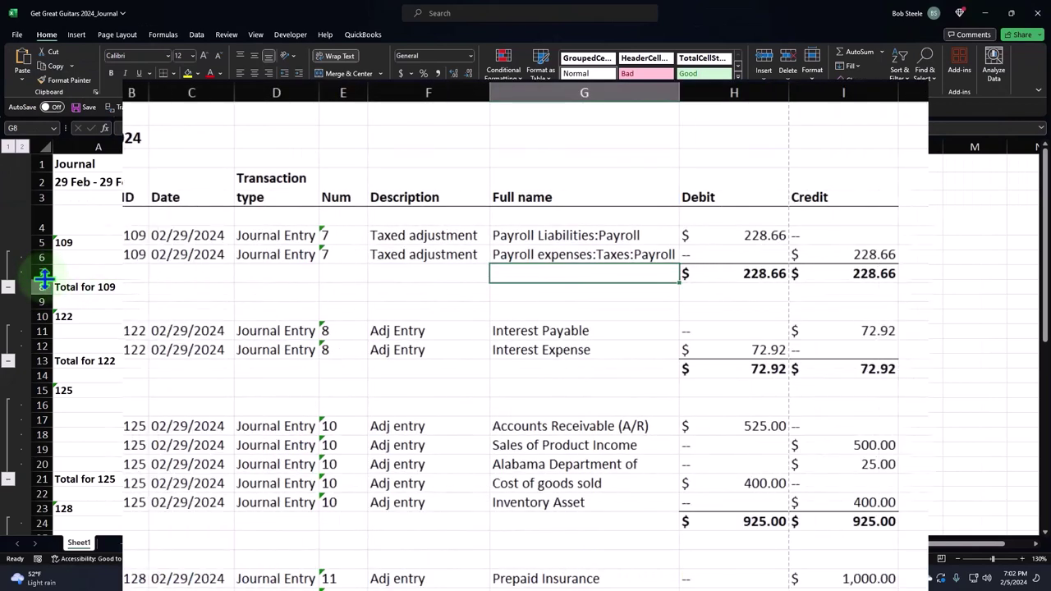
double_click(36, 280)
left_click_drag(2, 216, 1, 513)
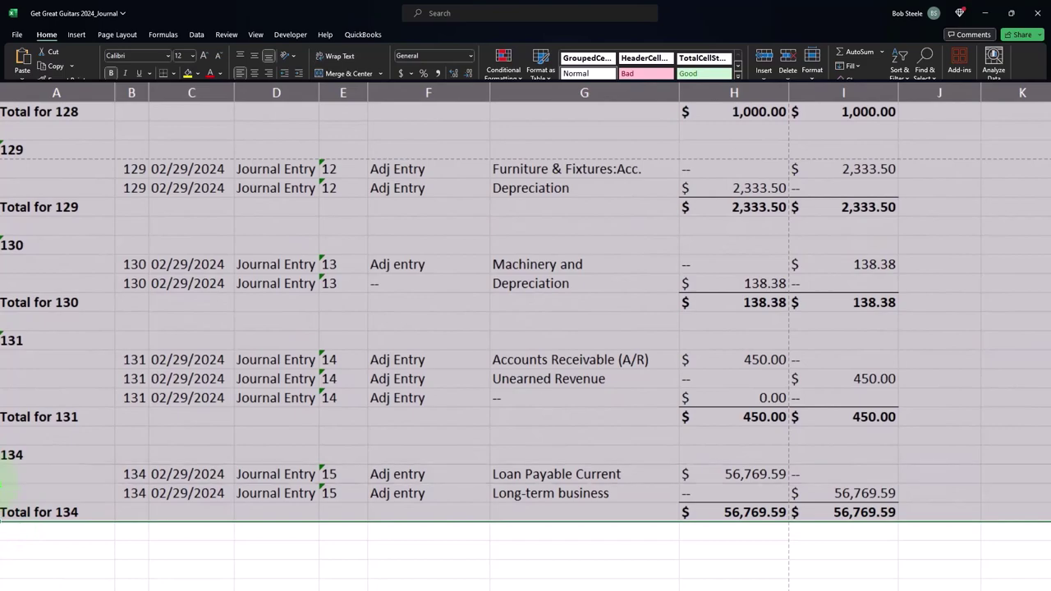
- Autofit the selected report rows to their wrapped text
double_click(3, 484)
left_click(376, 374)
scroll(379, 371, "up", 1)
scroll(379, 370, "up", 10)
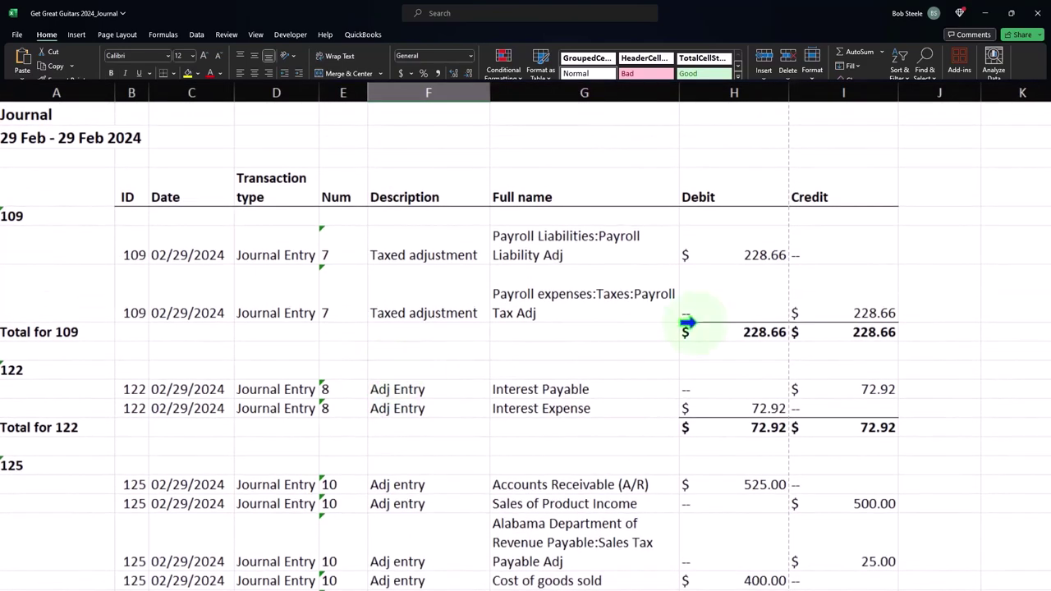
- Narrow Debit and Credit columns H:I, then select the journal body from transaction 109 down
left_click_drag(740, 93, 805, 94)
scroll(789, 181, "down", 2)
scroll(788, 180, "down", 6)
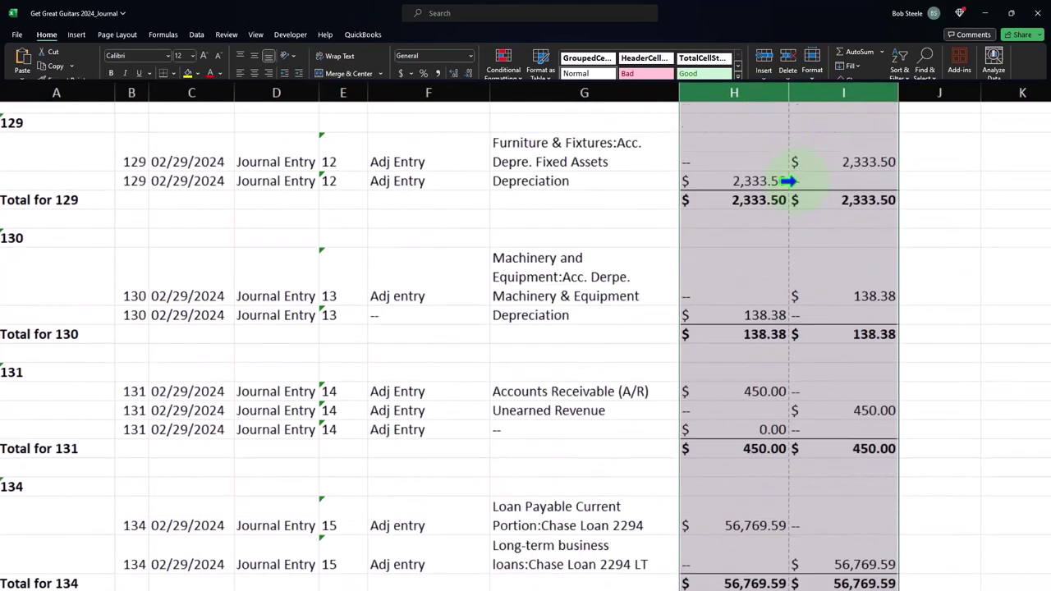
scroll(788, 181, "up", 10)
left_click_drag(788, 90, 744, 96)
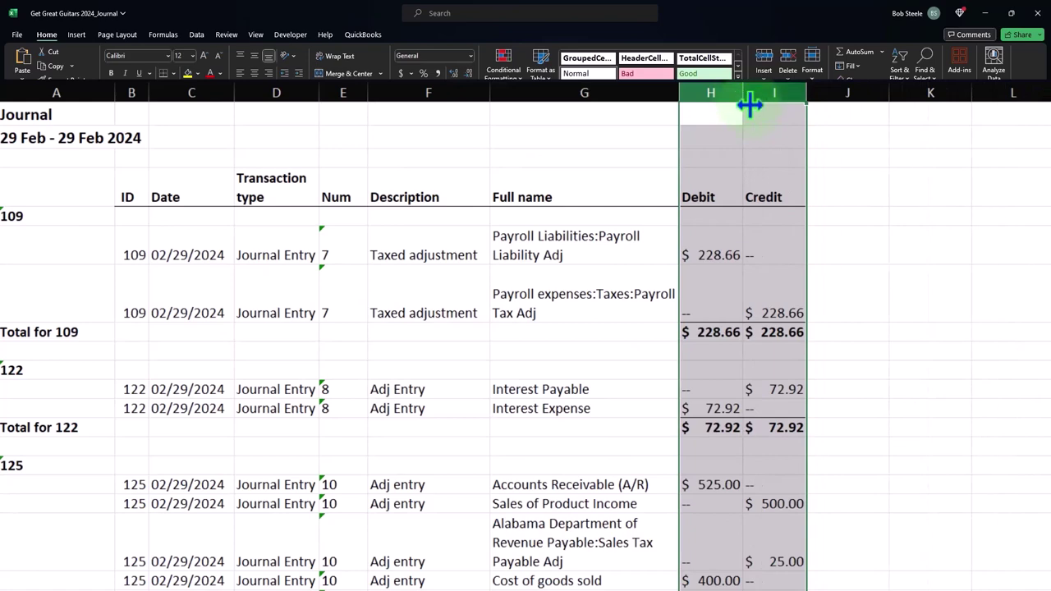
left_click(756, 371)
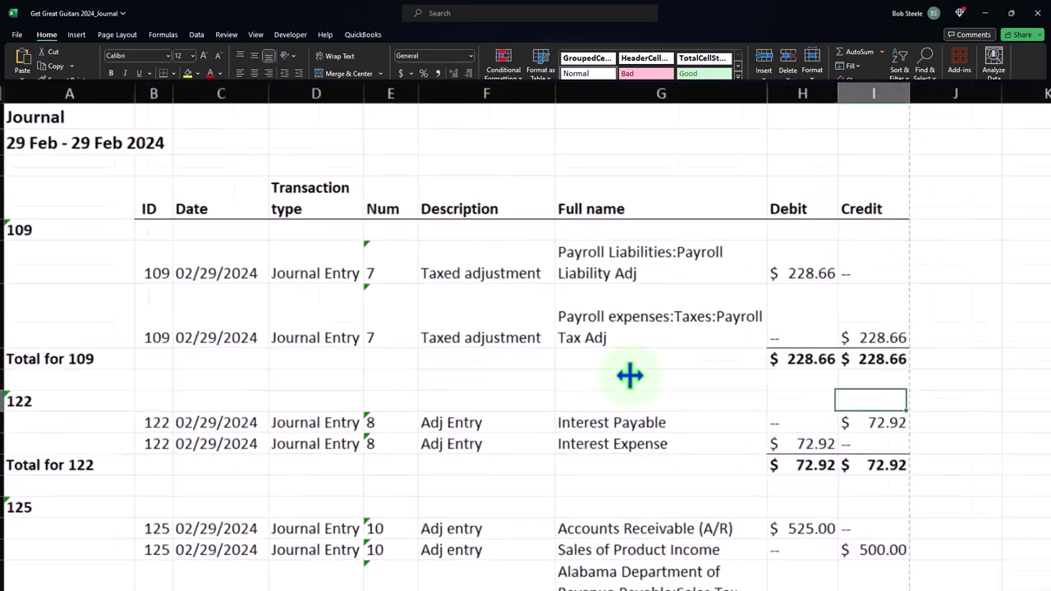
scroll(460, 374, "up", 2, "ctrl")
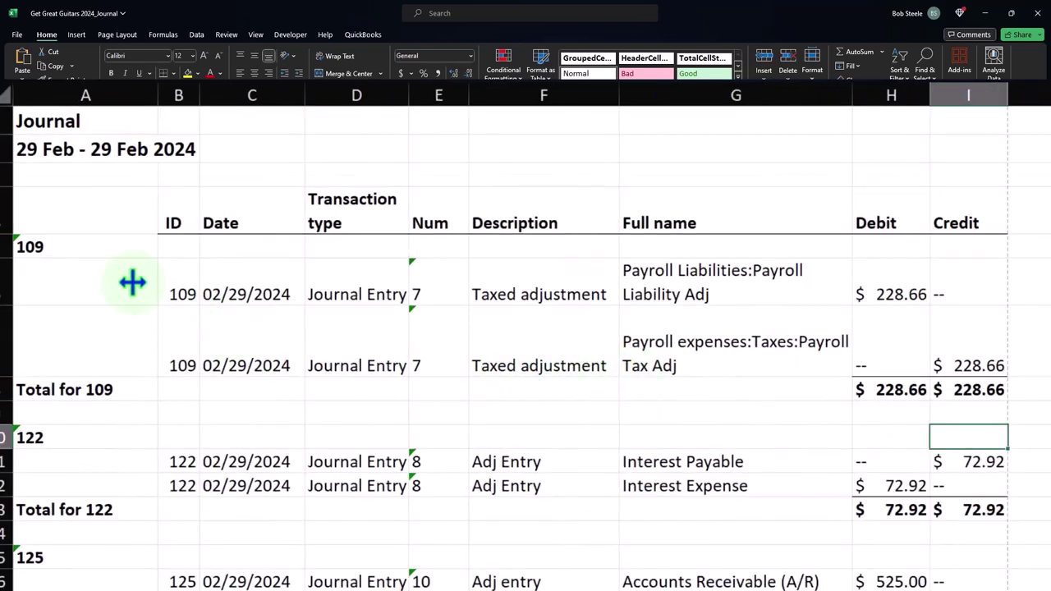
left_click_drag(38, 245, 979, 529)
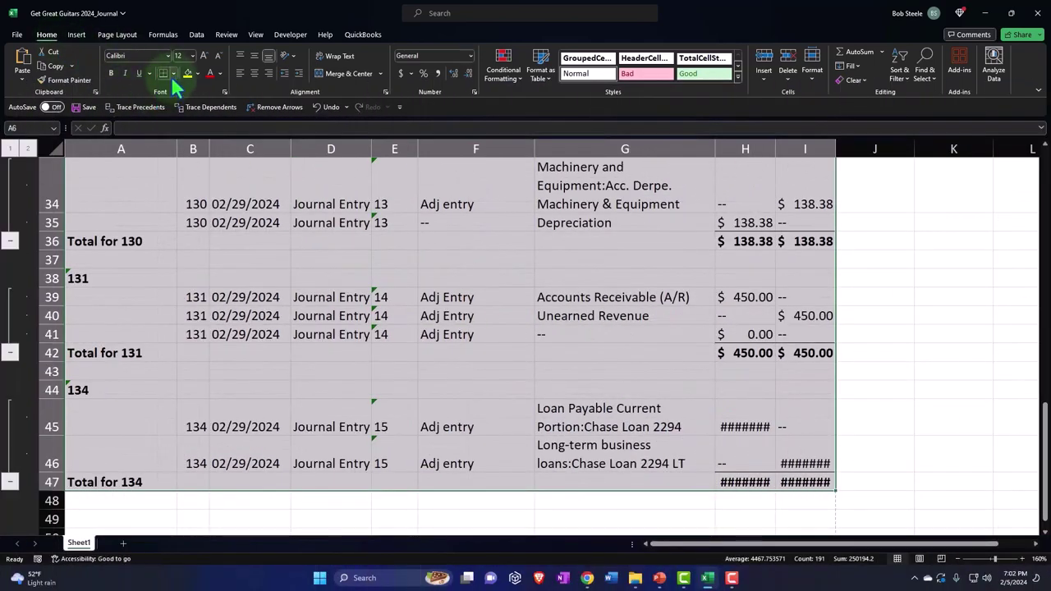
- Apply All Borders to the selected journal body
left_click(173, 73)
left_click(193, 182)
scroll(793, 184, "up", 10)
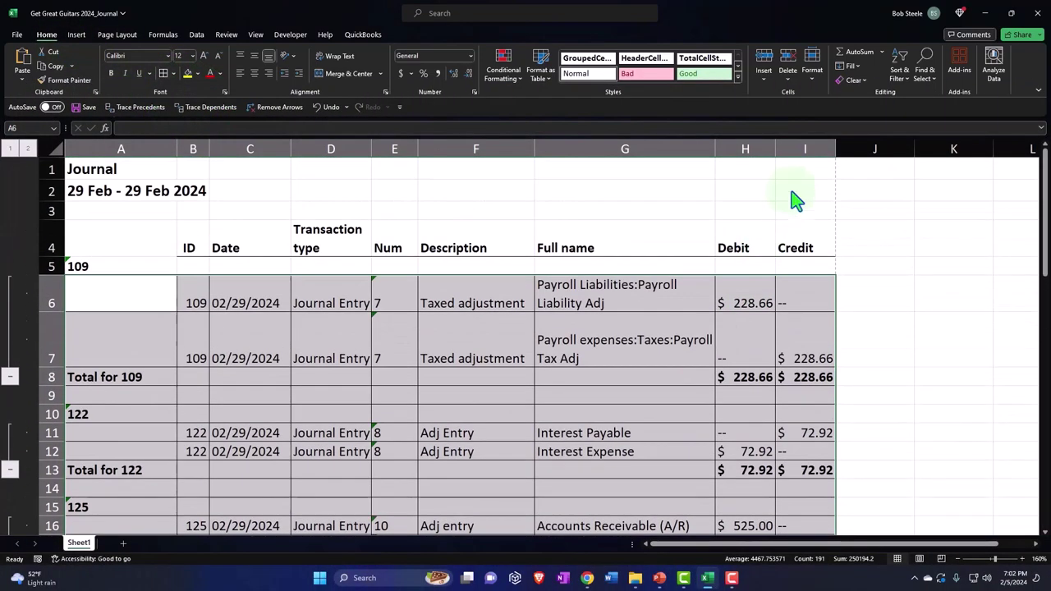
- Widen Debit and Credit to show full amounts and narrow the Full name column
left_click_drag(770, 151, 781, 153)
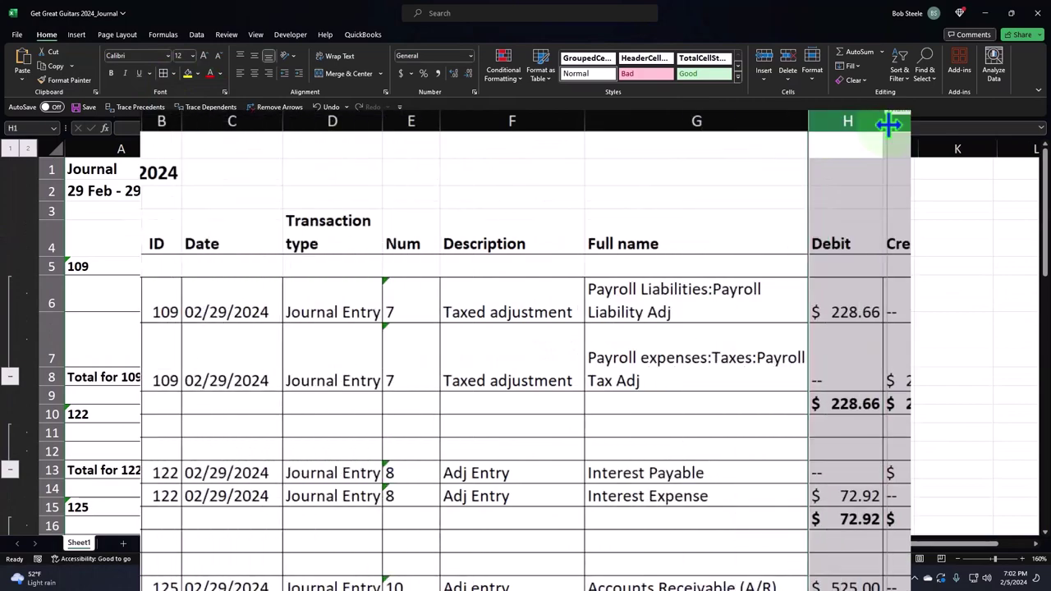
scroll(903, 189, "down", 10)
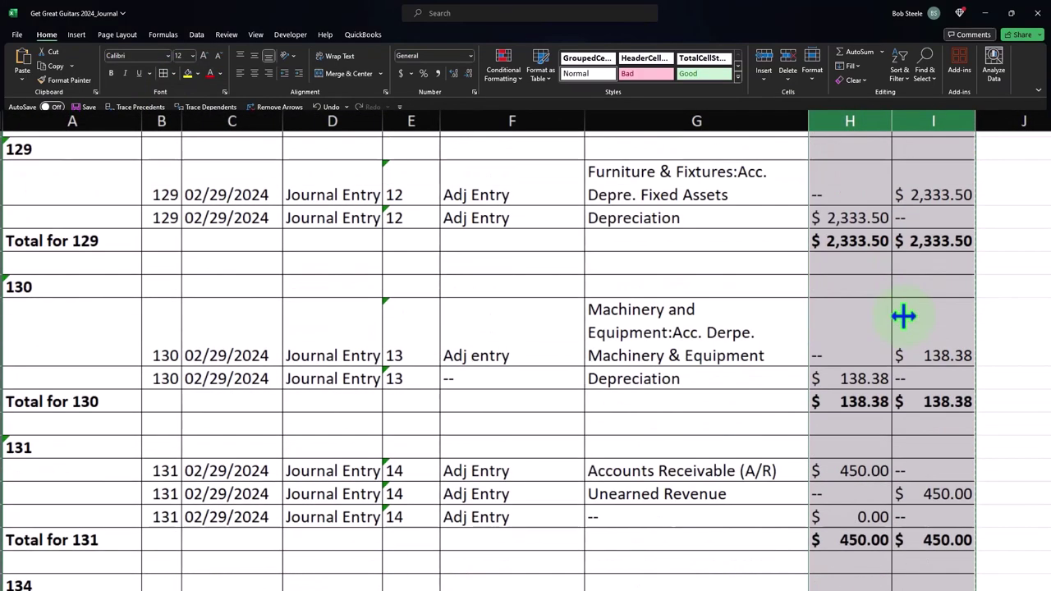
scroll(903, 315, "down", 1)
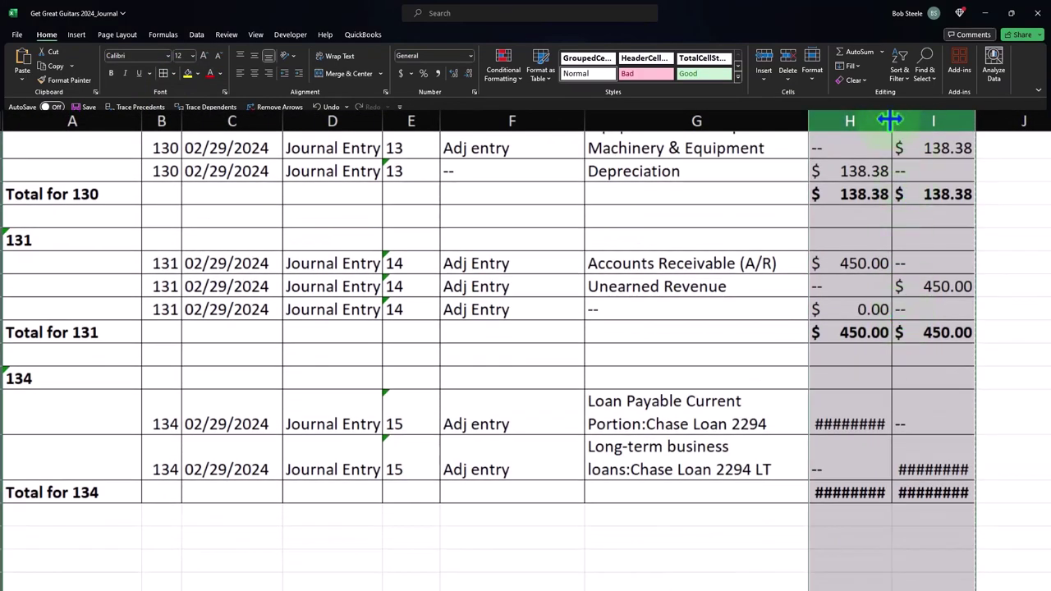
left_click_drag(892, 121, 898, 121)
left_click(612, 310)
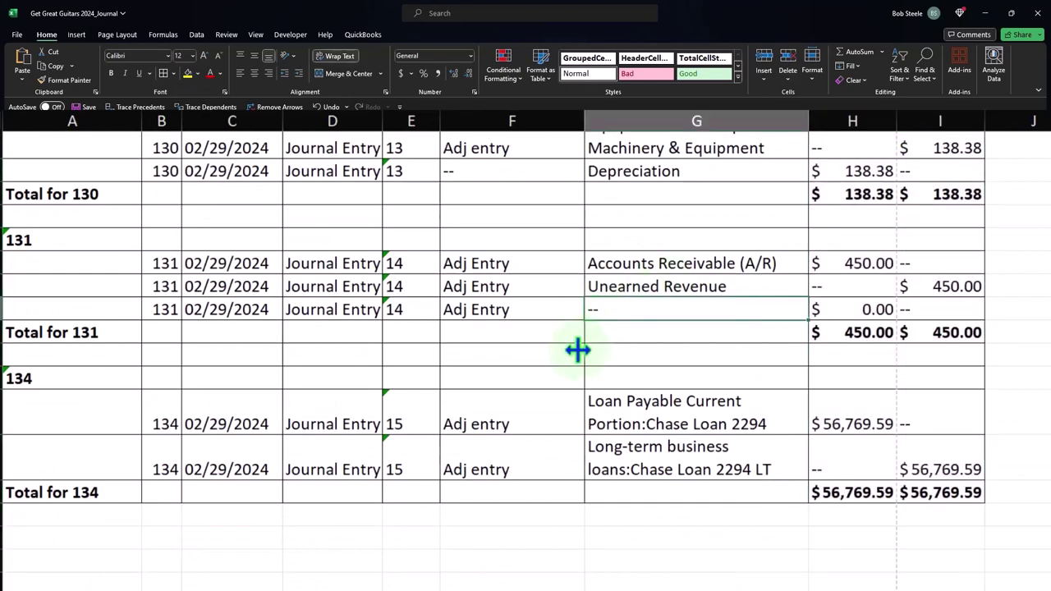
scroll(560, 411, "up", 3)
scroll(560, 411, "up", 4)
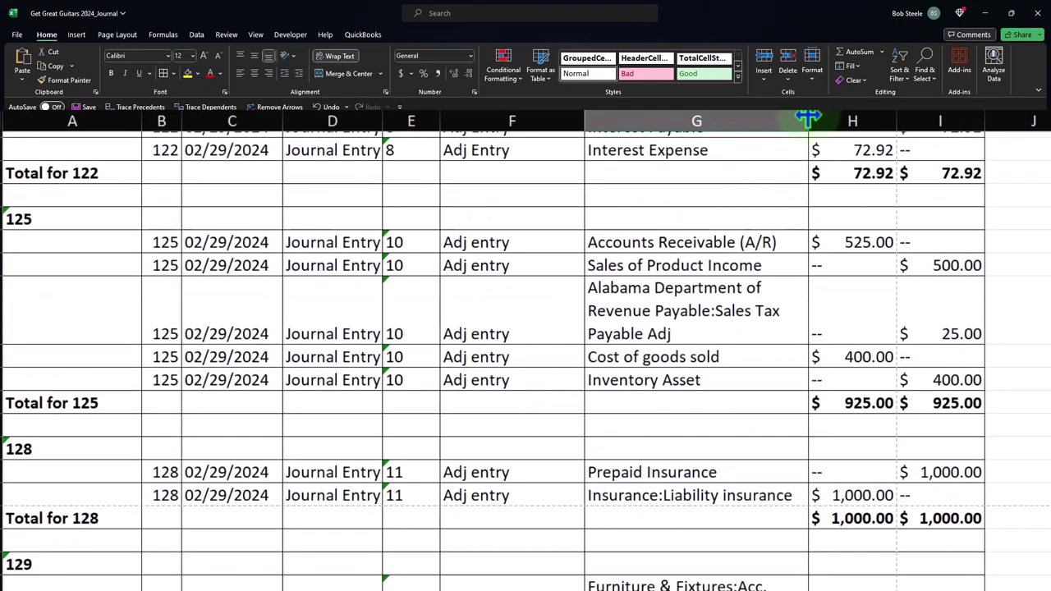
left_click_drag(808, 119, 791, 124)
scroll(791, 300, "down", 4)
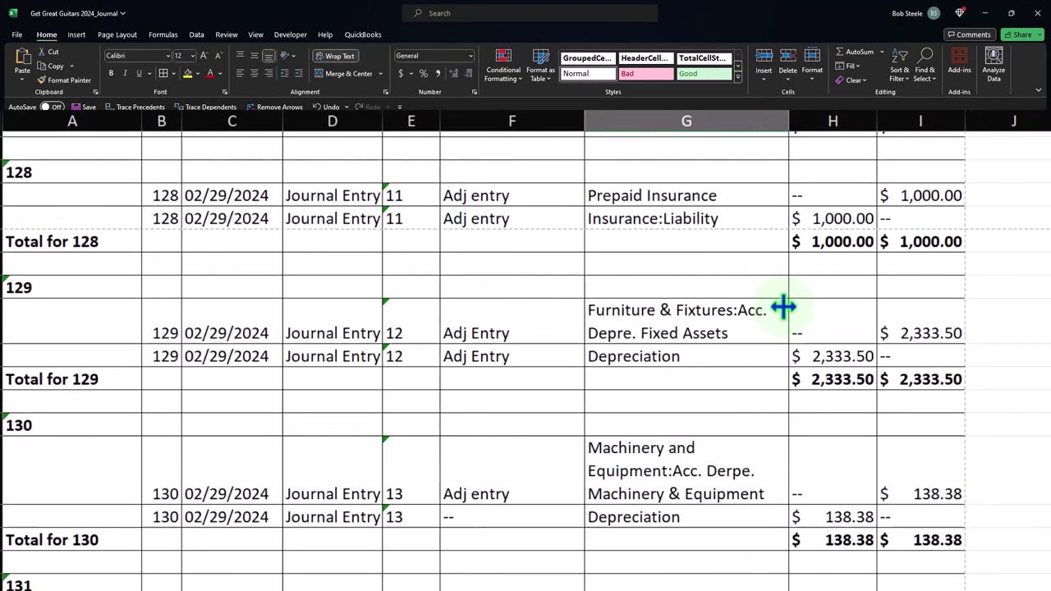
scroll(776, 331, "down", 4)
scroll(774, 331, "up", 12)
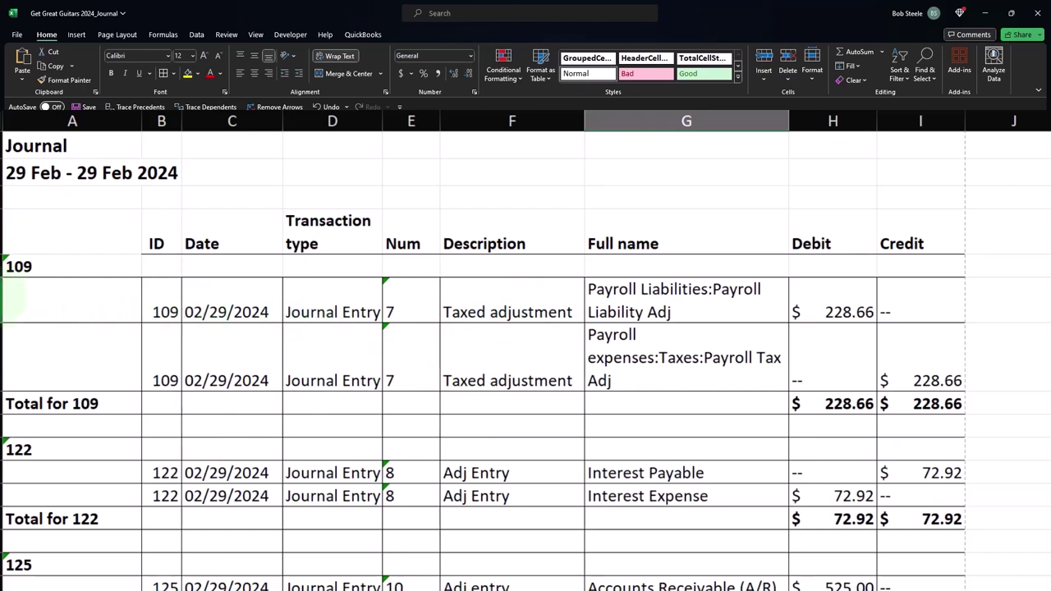
- Delete the transaction 109 rows, including its total and blank row
left_click_drag(4, 266, 3, 427)
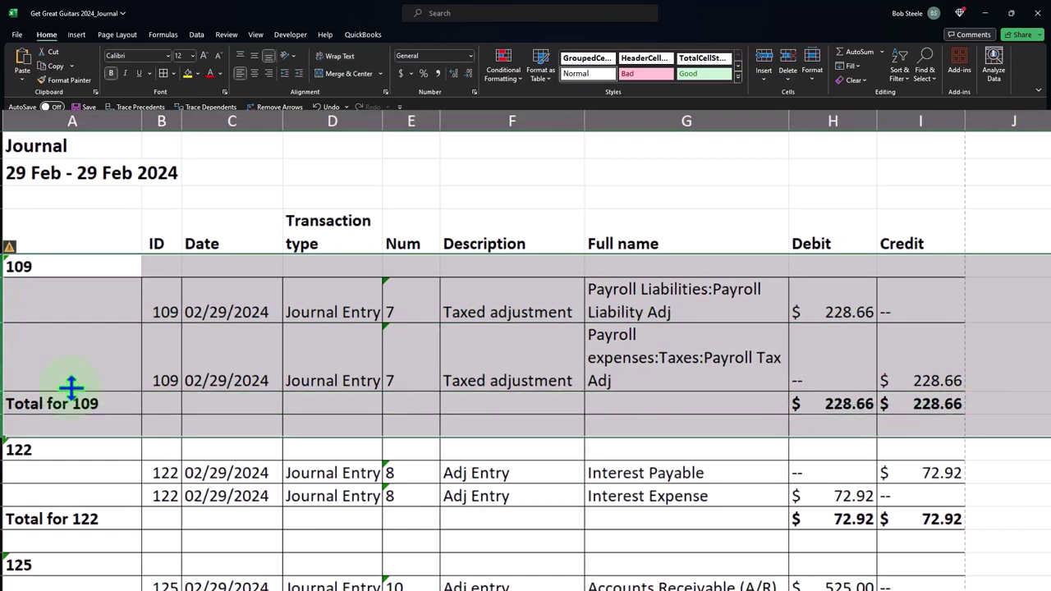
right_click(99, 369)
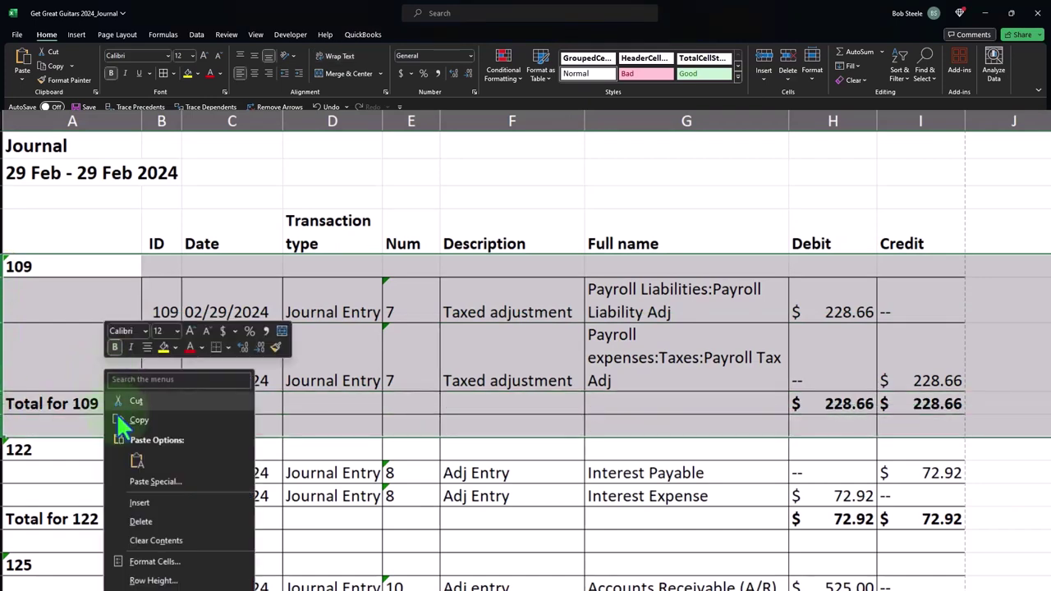
left_click(140, 522)
left_click(265, 384)
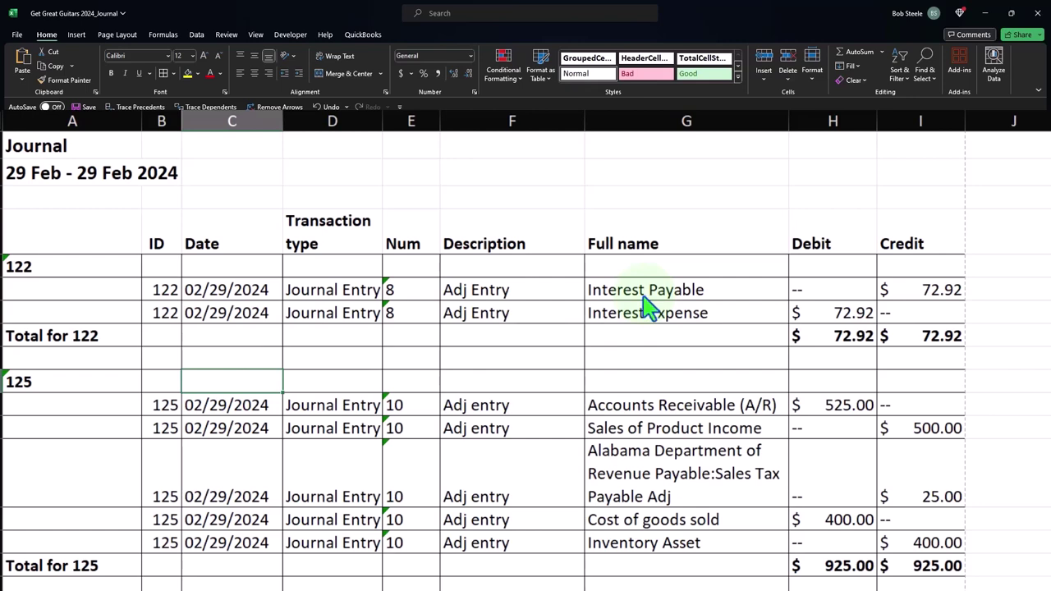
left_click(348, 410)
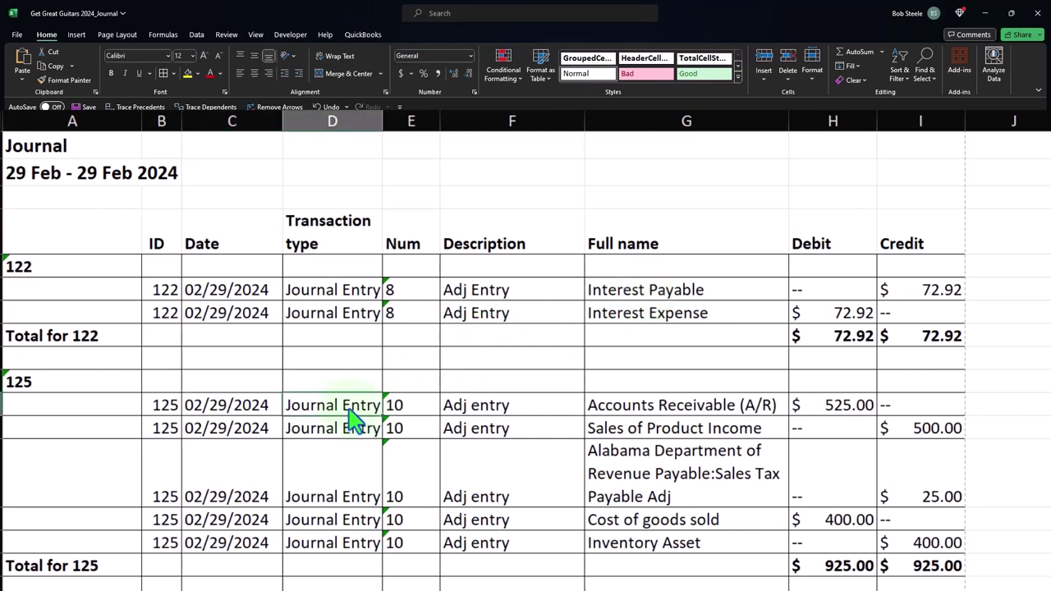
scroll(348, 411, "down", 2)
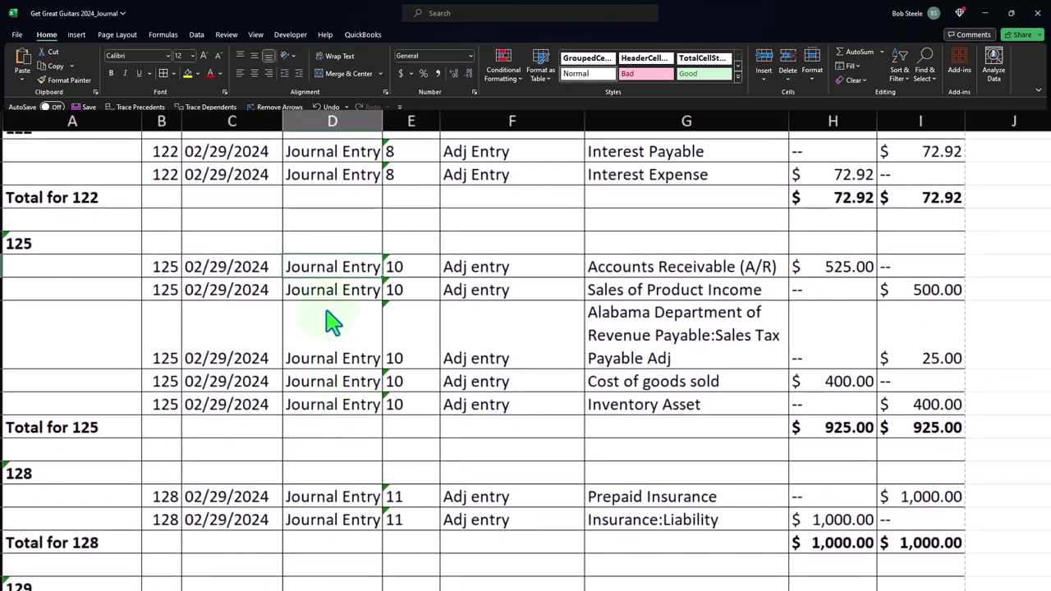
left_click(648, 274)
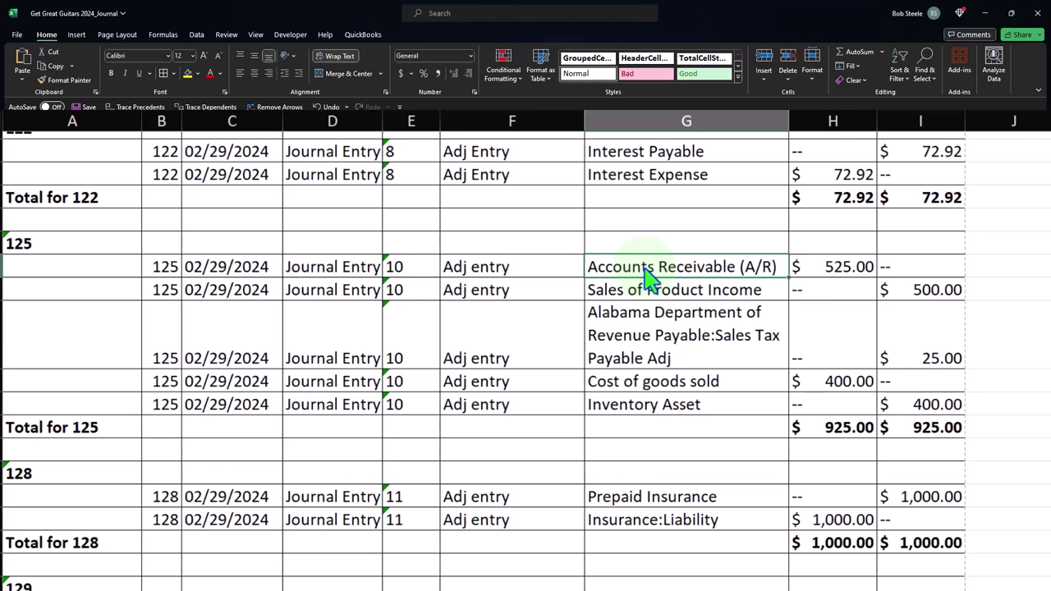
left_click(906, 305)
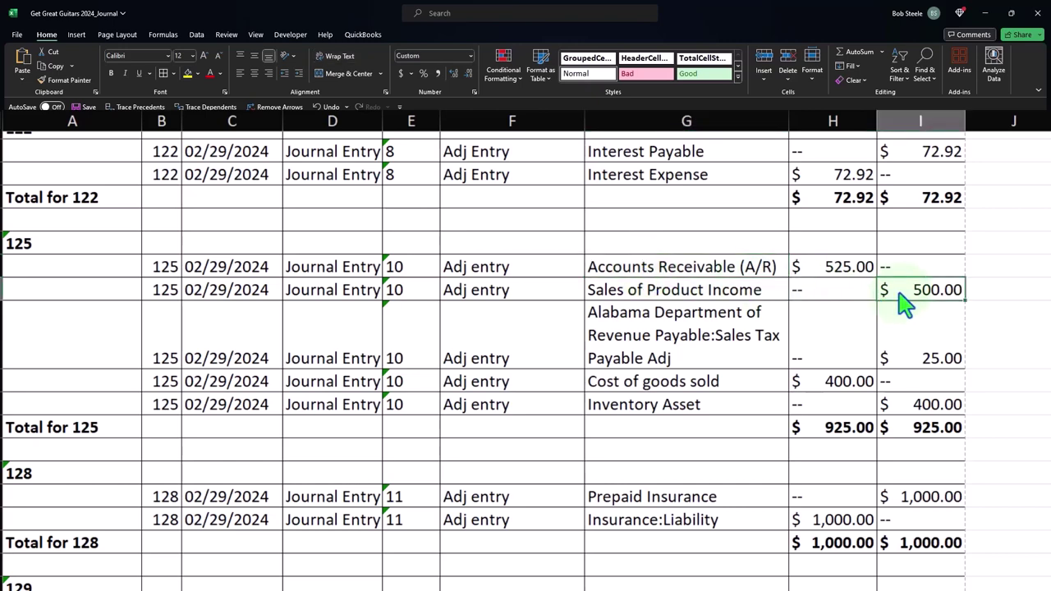
left_click(850, 269)
left_click(930, 349)
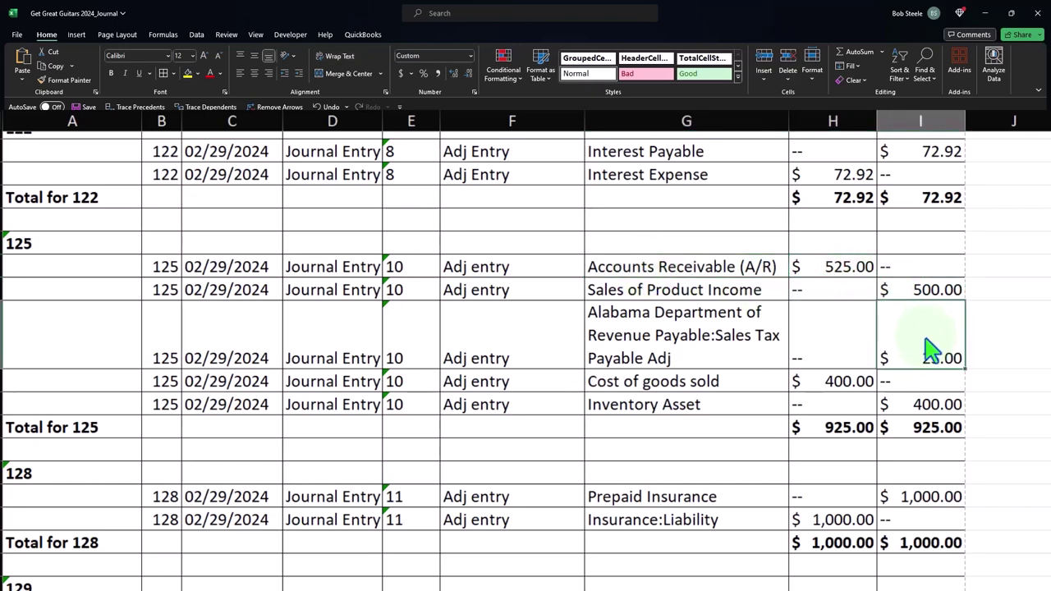
left_click(854, 388)
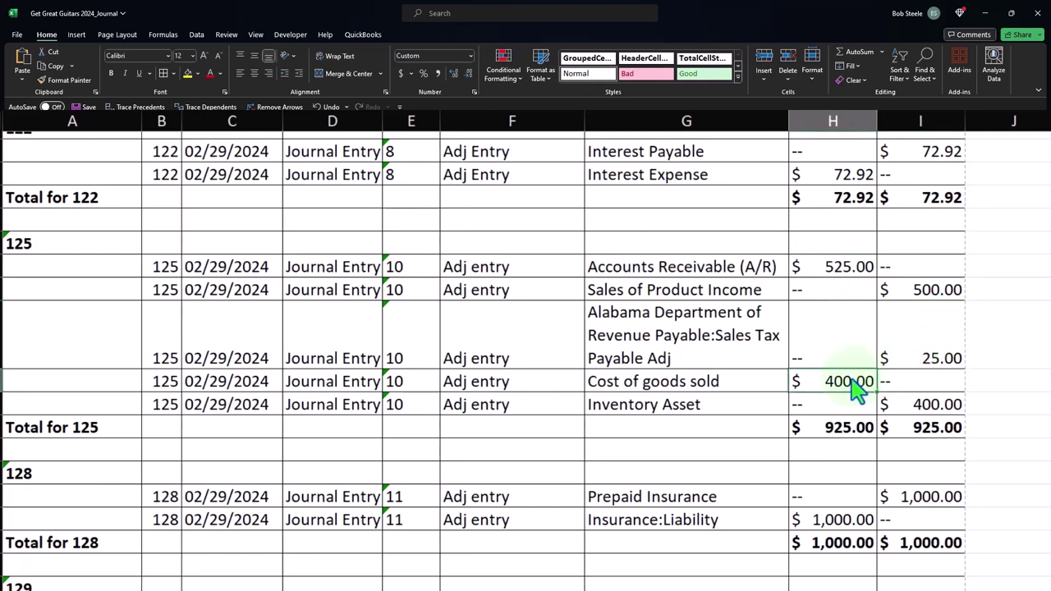
left_click(916, 407)
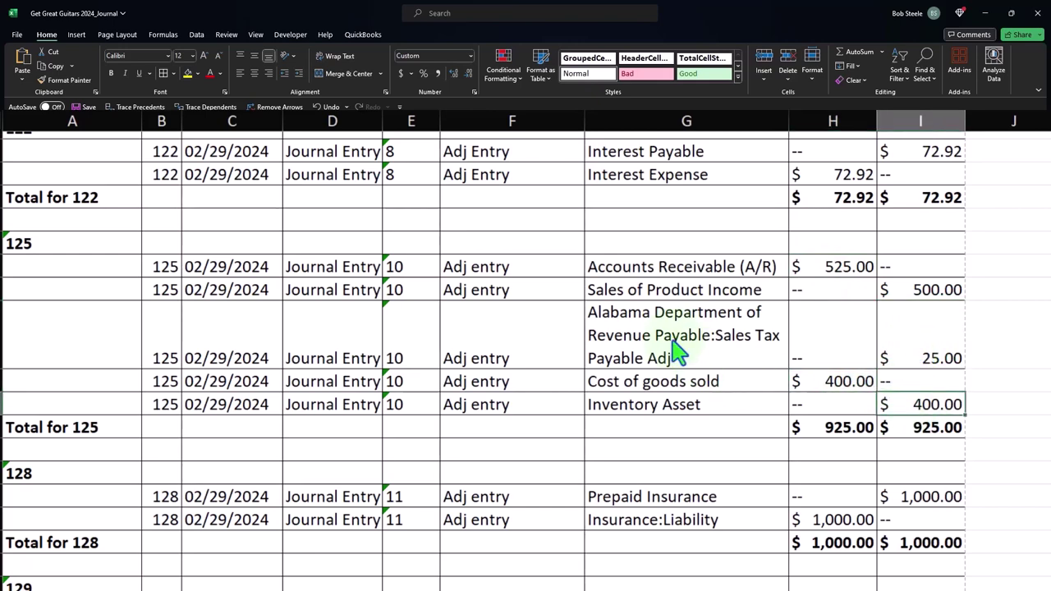
scroll(673, 351, "down", 2)
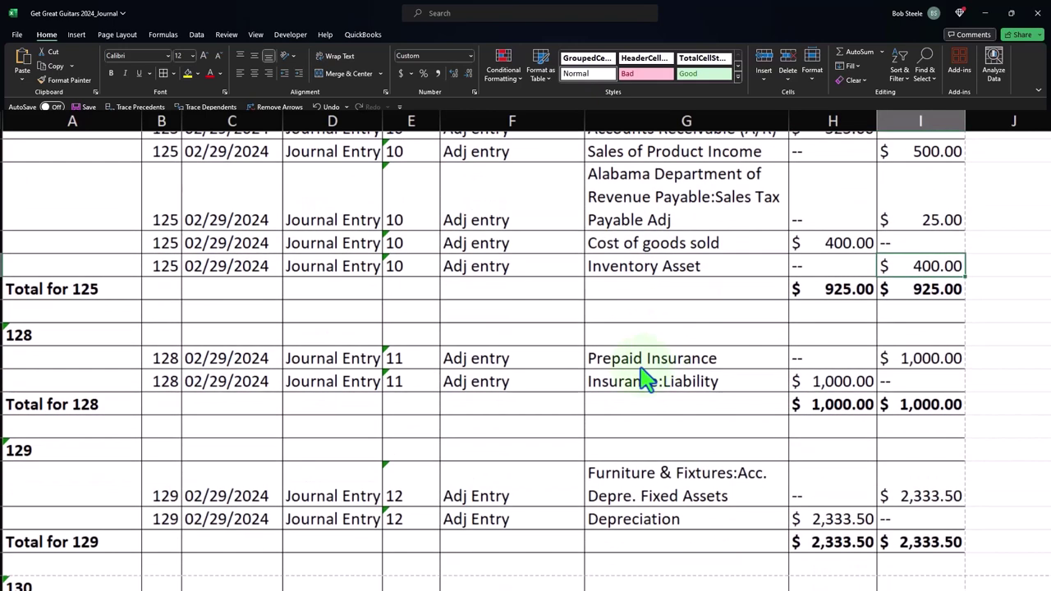
scroll(645, 377, "down", 1)
left_click(645, 304)
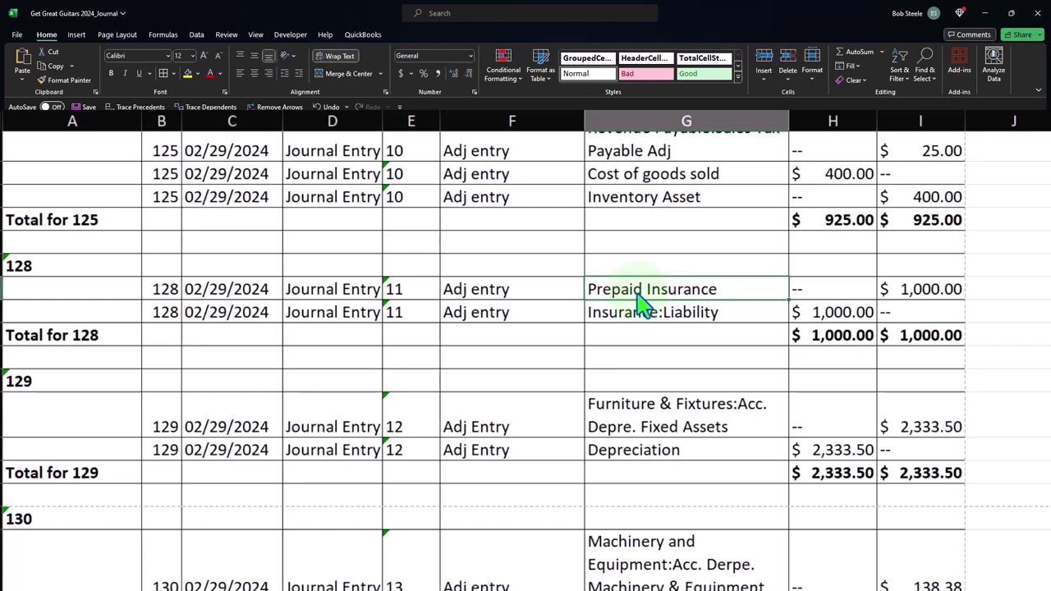
scroll(640, 304, "down", 2)
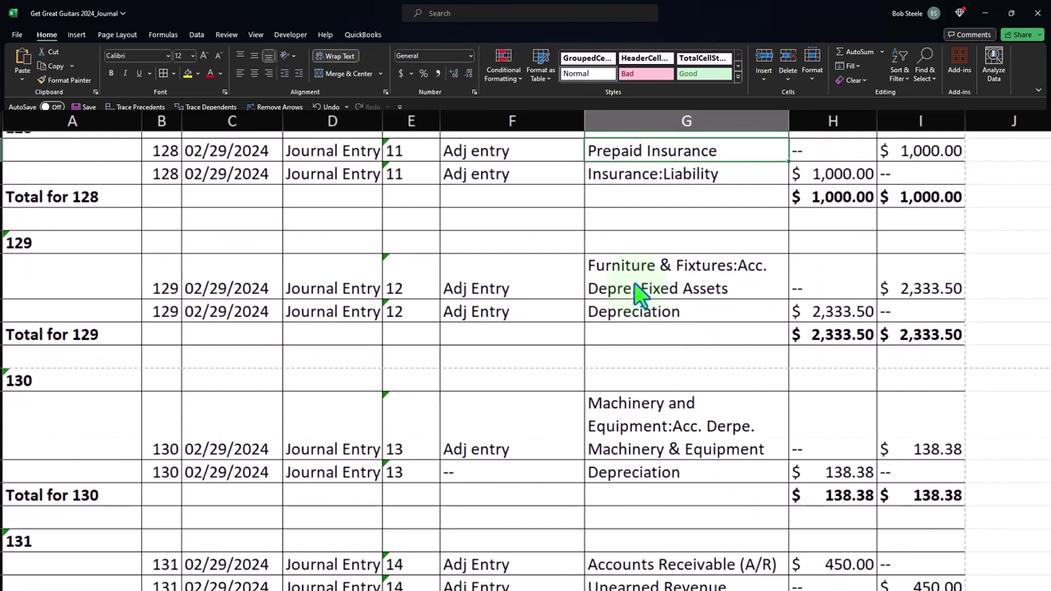
left_click(639, 291)
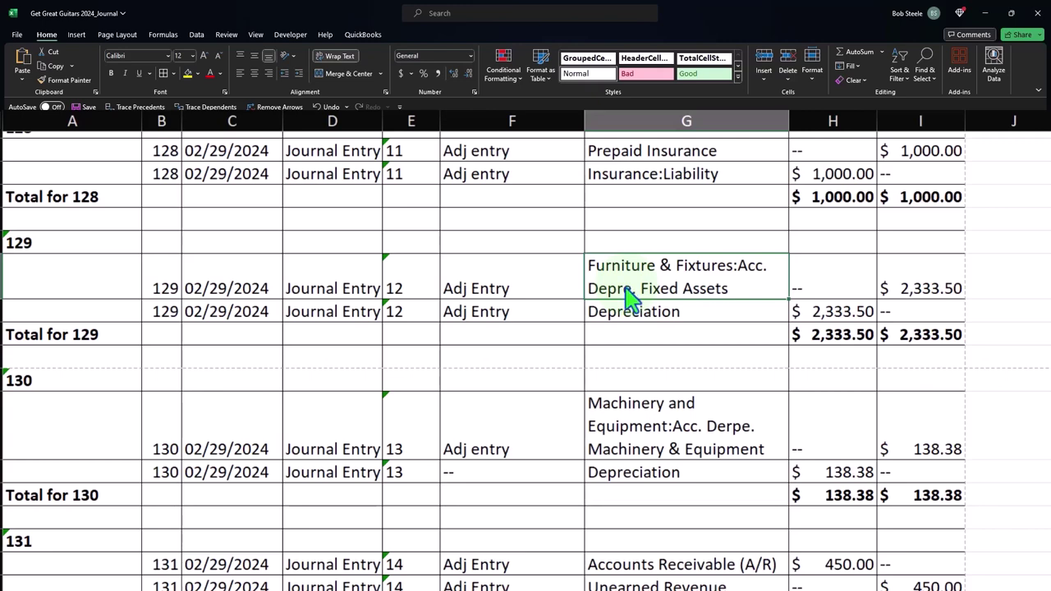
scroll(630, 300, "down", 3)
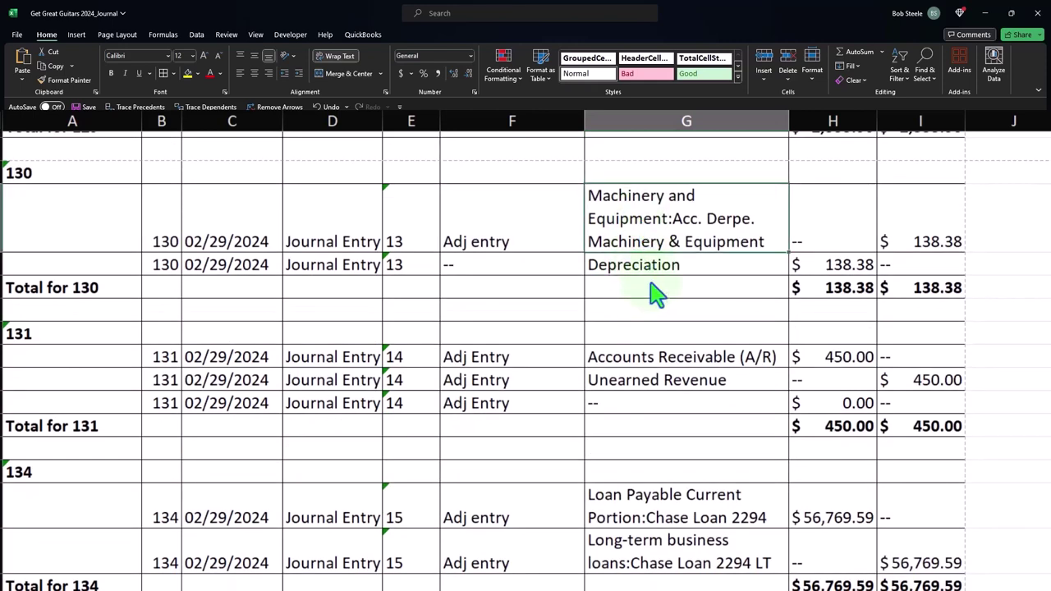
scroll(656, 292, "down", 1)
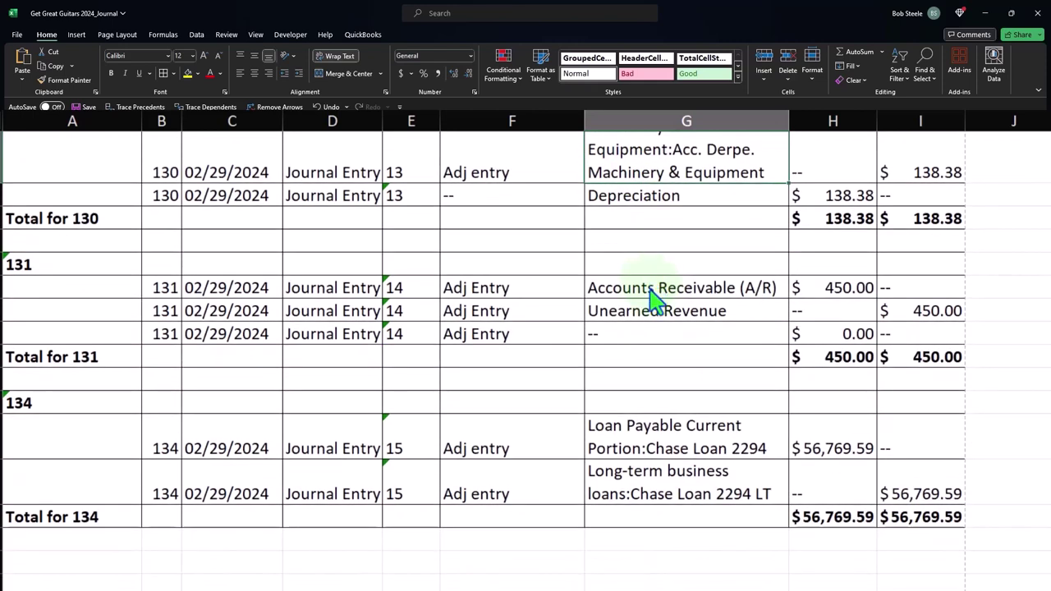
left_click(649, 292)
left_click(645, 312)
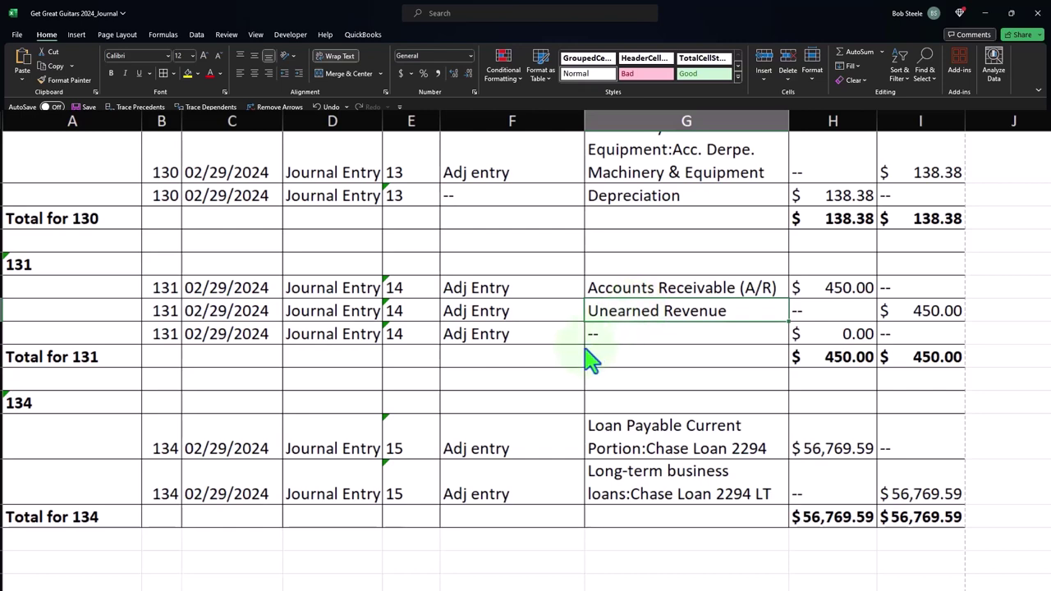
scroll(590, 359, "down", 1)
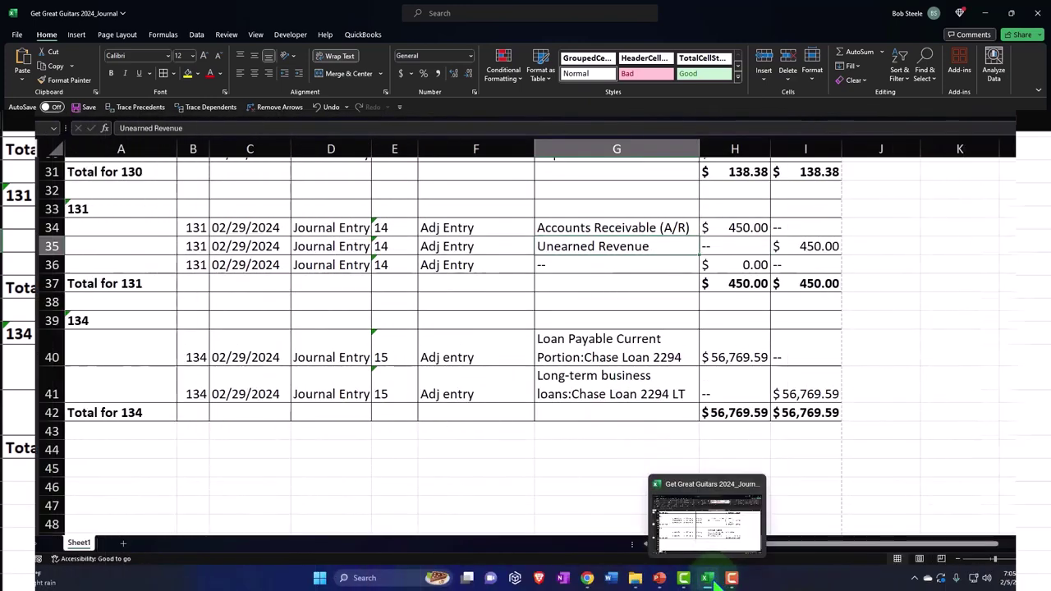
- Set the QuickBooks Journal report's date range to 03/01/2024 through 03/01/2024
left_click(711, 580)
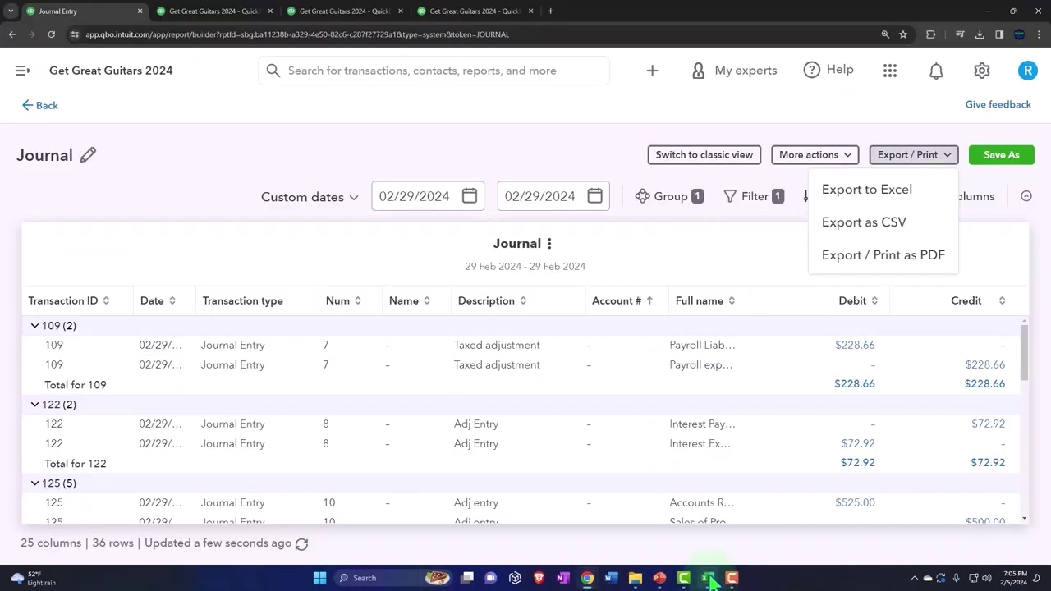
left_click(425, 203)
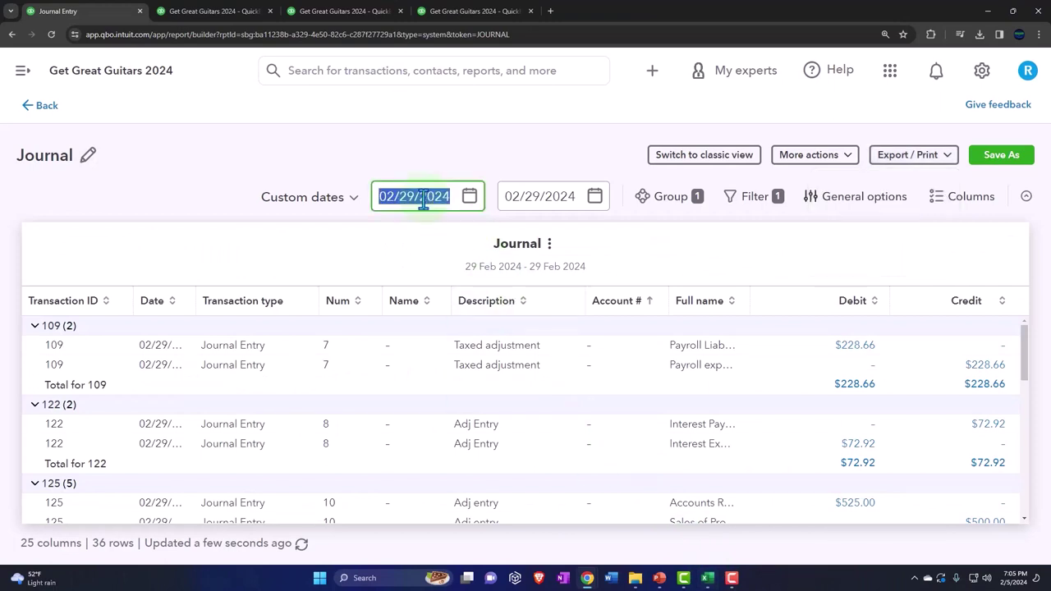
type("03/01/2024")
key("Tab")
type("03/01/2024")
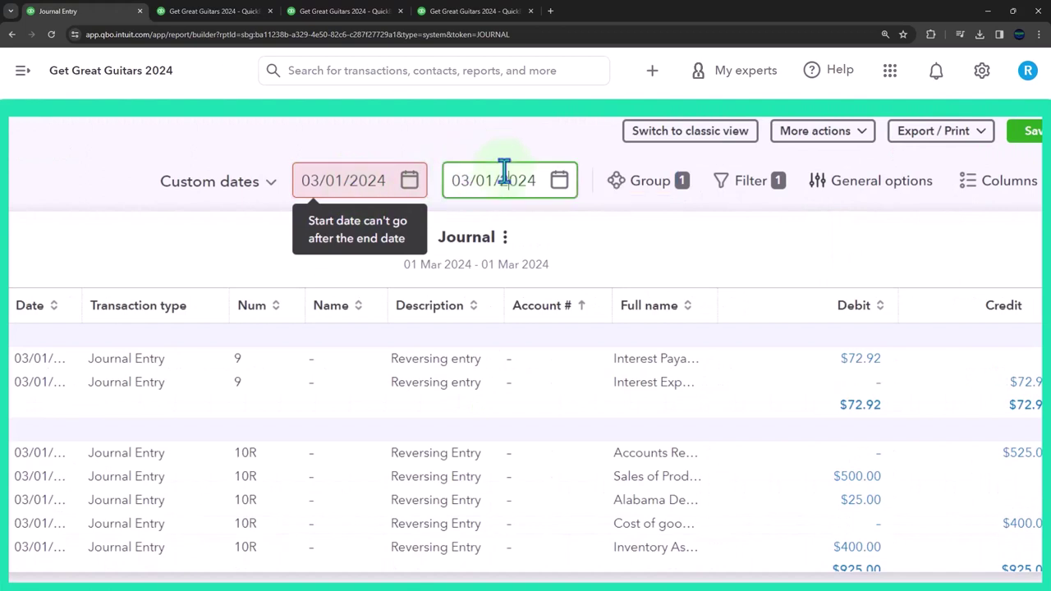
left_click(370, 168)
key("Tab")
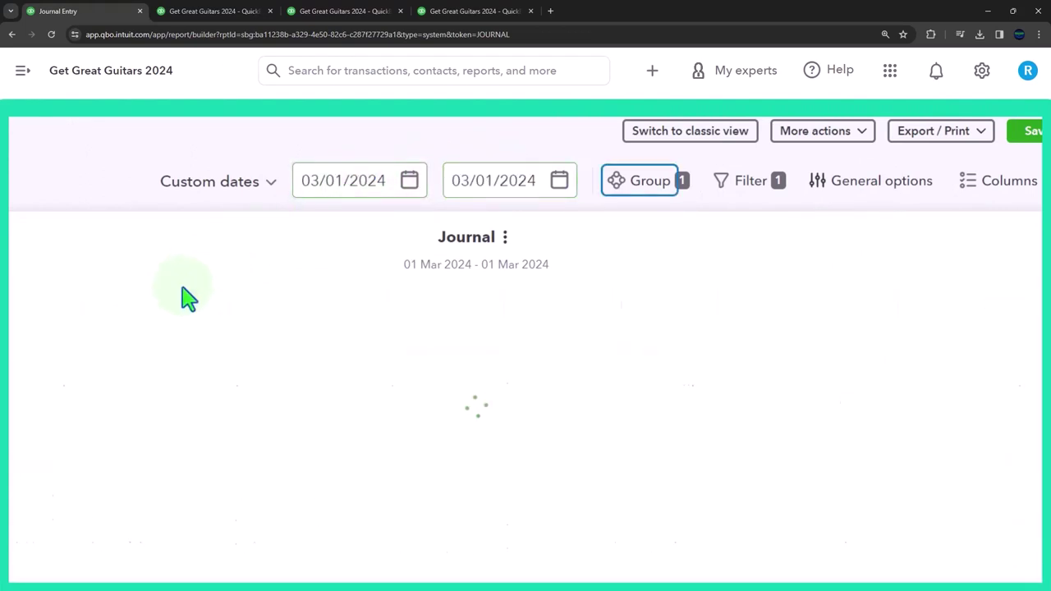
key("Tab")
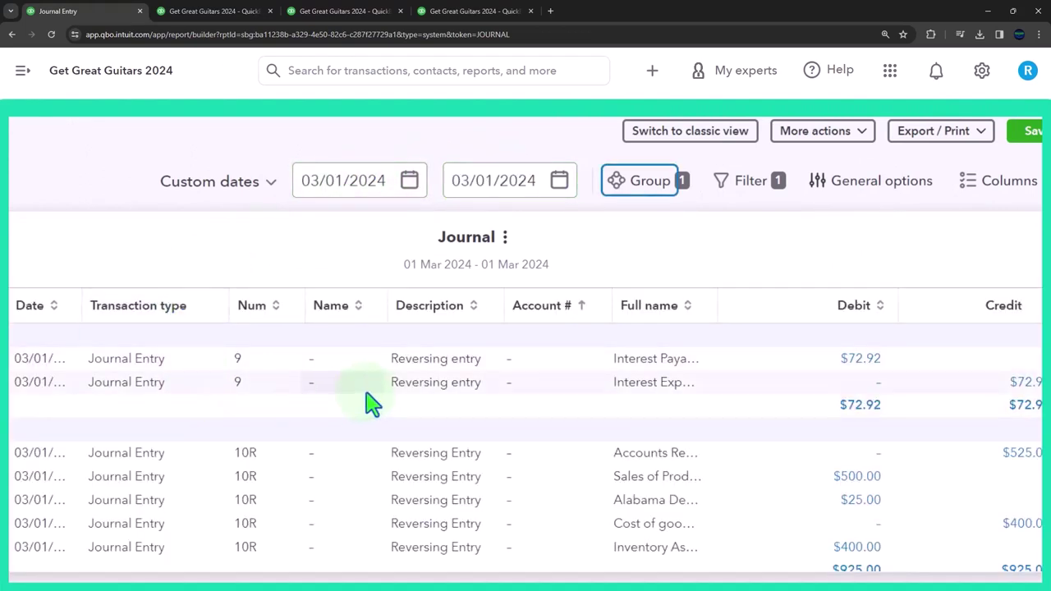
- Export the refreshed 1 March Journal report to Excel
scroll(373, 403, "down", 5)
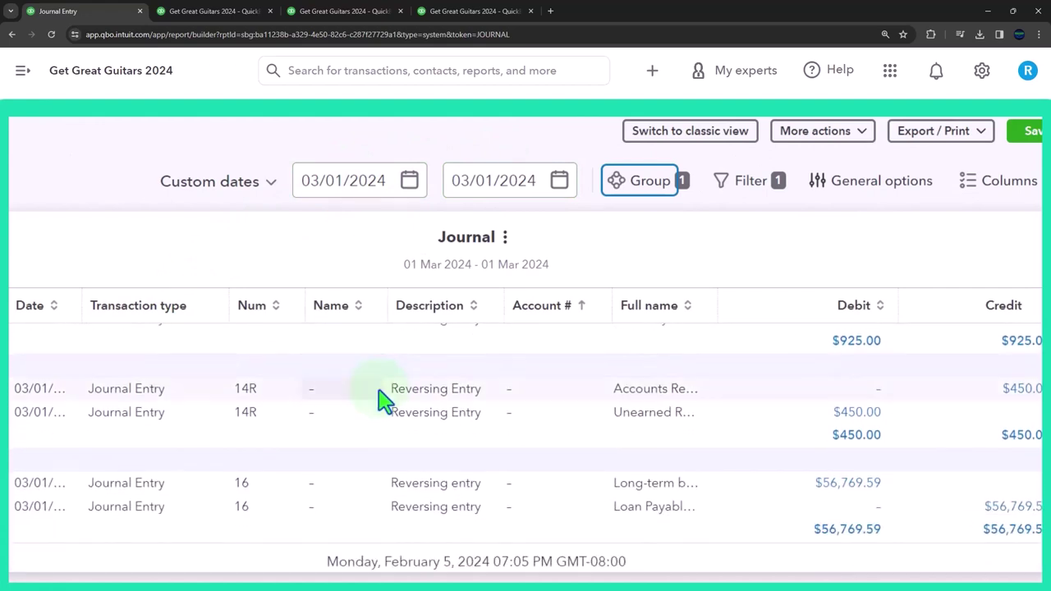
scroll(392, 400, "up", 5)
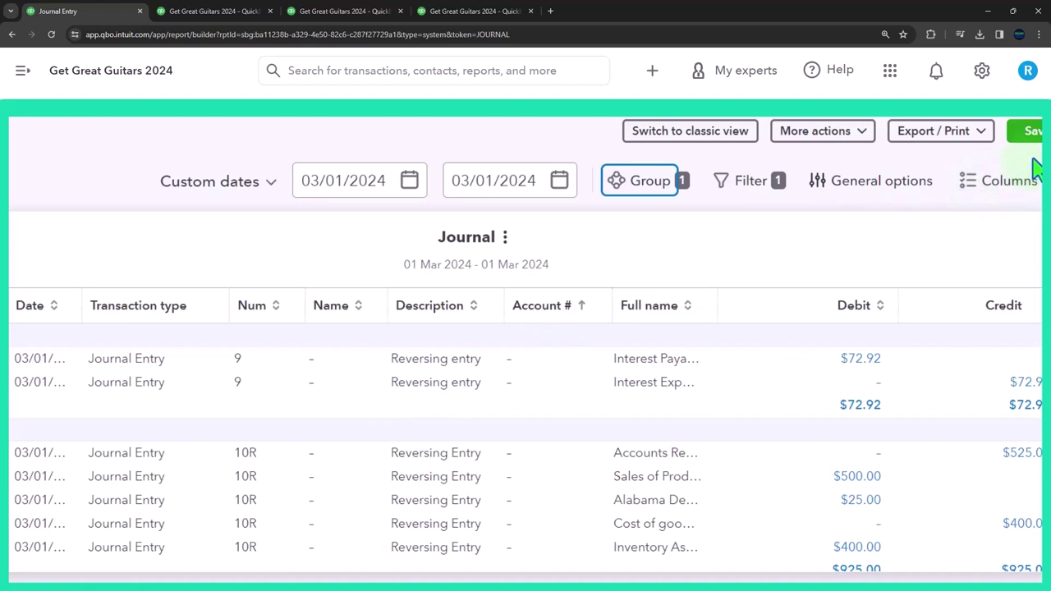
left_click(969, 148)
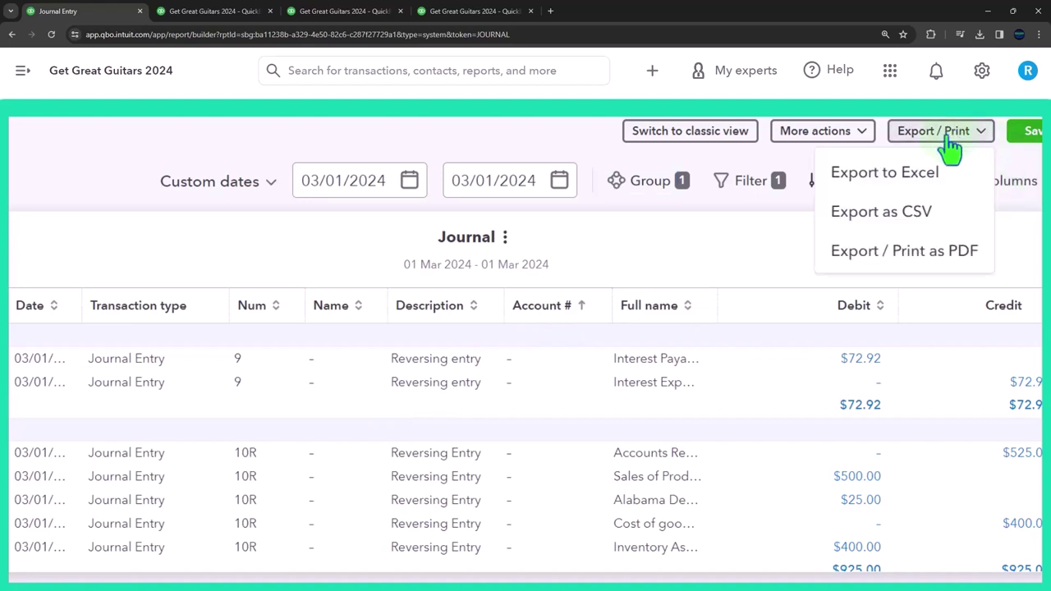
left_click(912, 174)
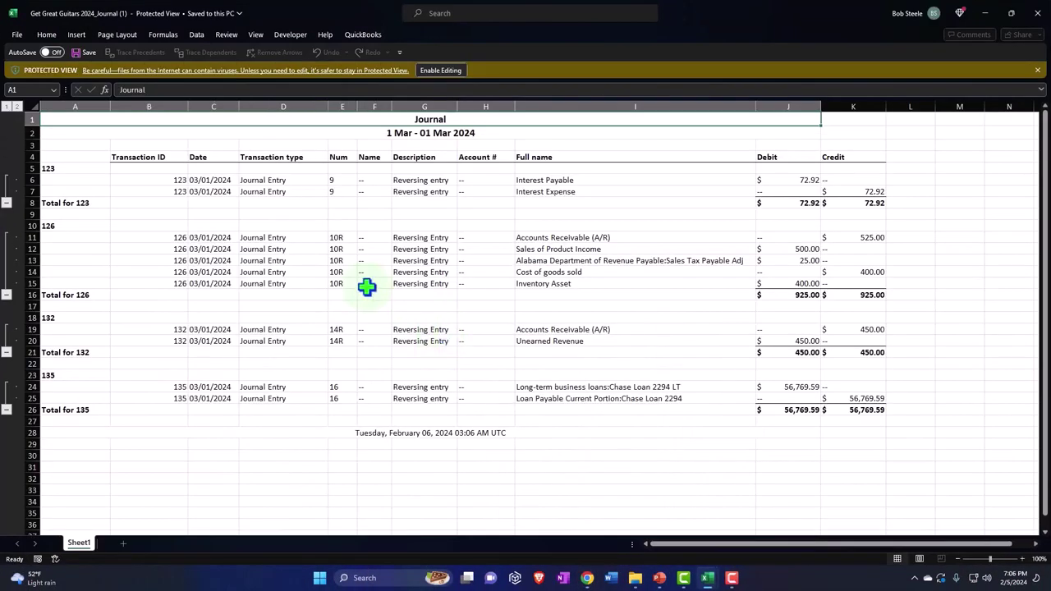
- Enable editing and move the exported sheet into Get Great Guitars 2024_Journal.xlsx
left_click(435, 74)
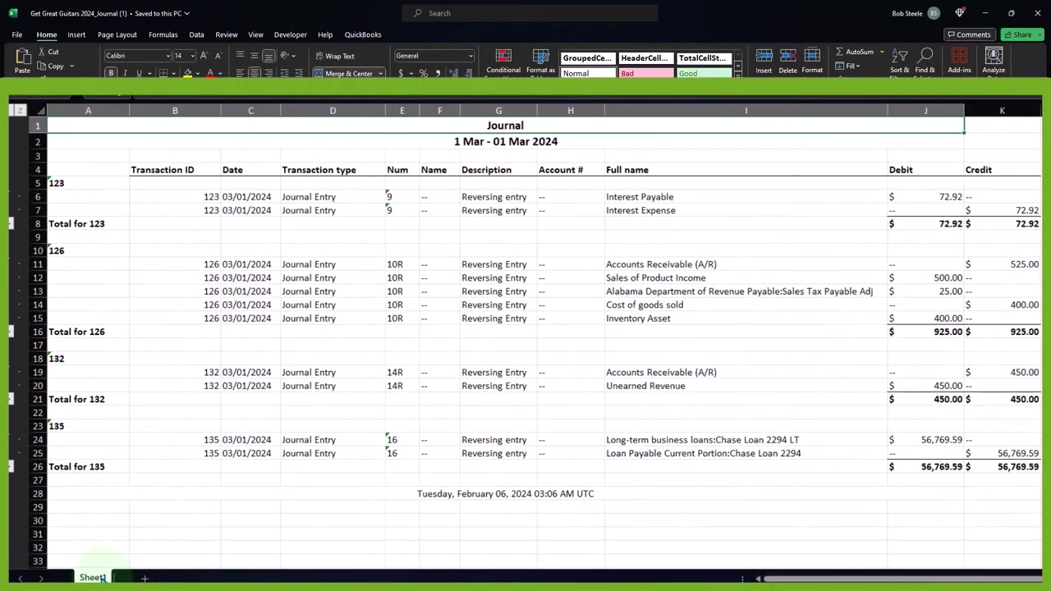
right_click(103, 579)
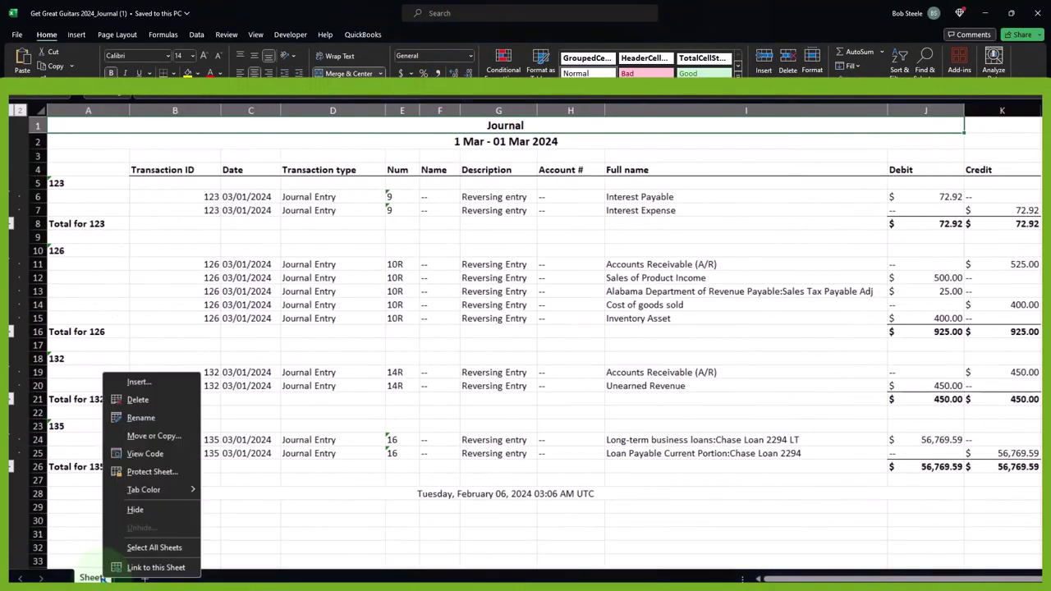
left_click(146, 436)
left_click_drag(165, 363, 477, 203)
left_click(542, 246)
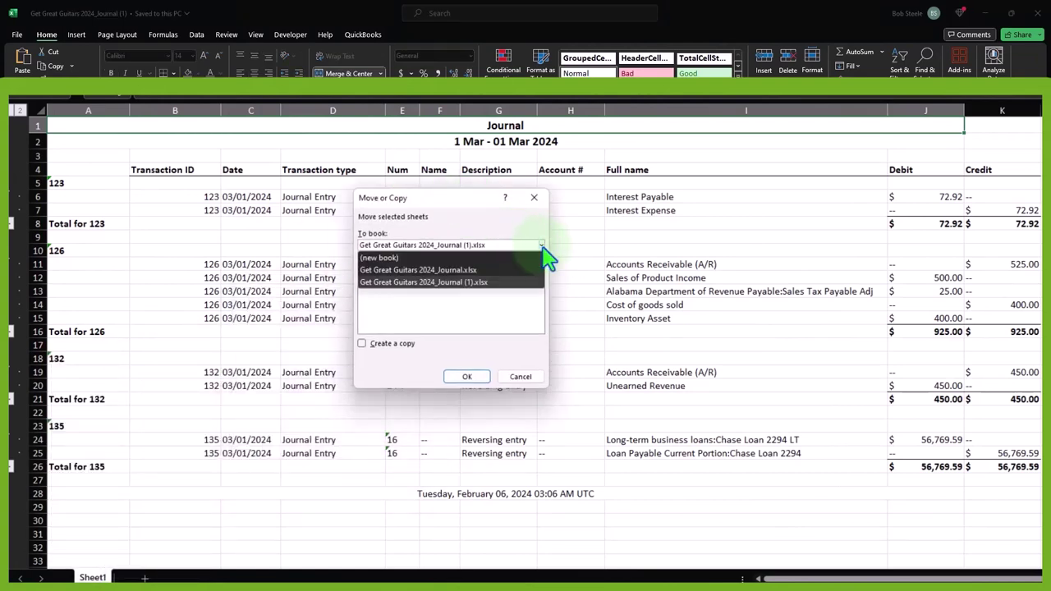
left_click(387, 271)
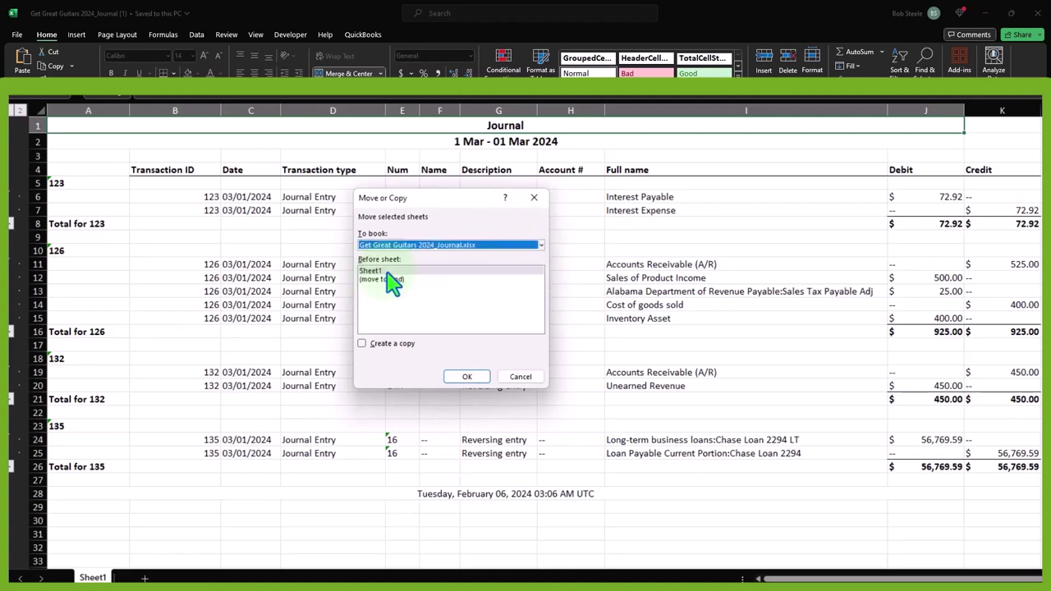
left_click(473, 379)
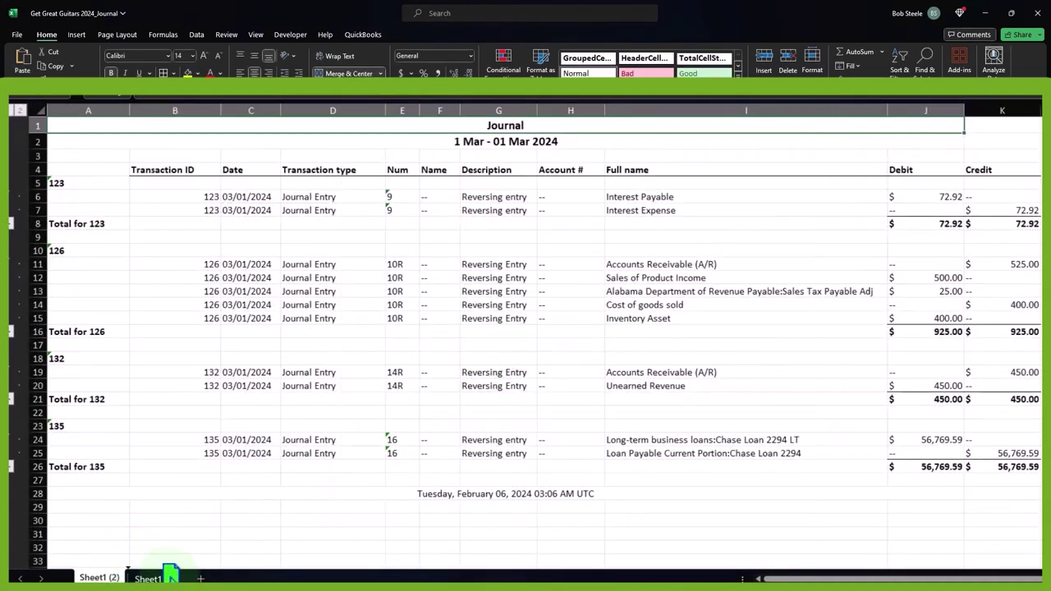
- Put the adjusting sheet first and rename the sheets 'Adj' and 'Rev'
left_click_drag(148, 577, 100, 574)
double_click(92, 578)
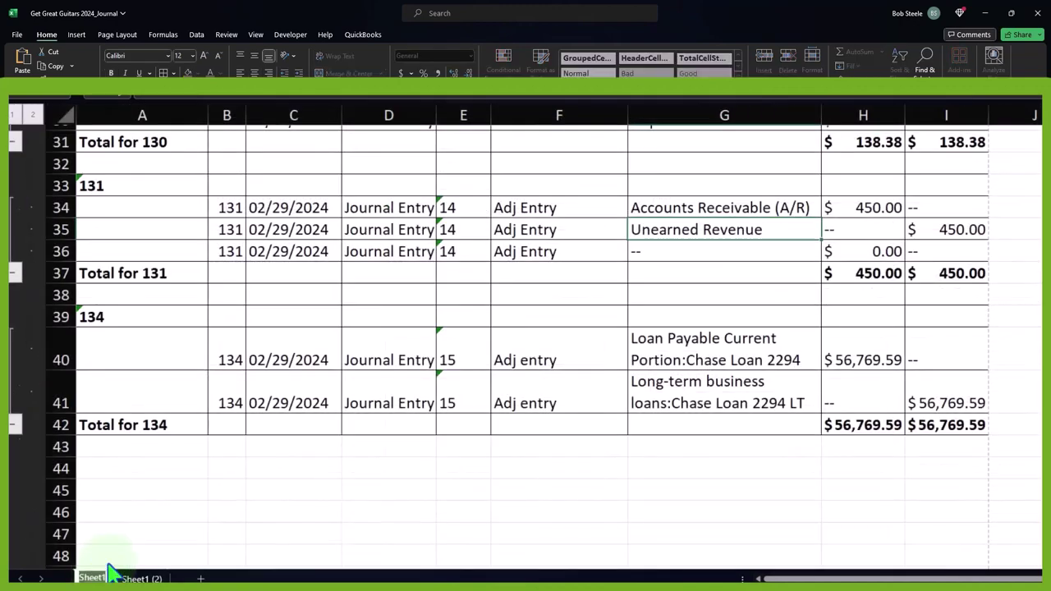
type("Adj")
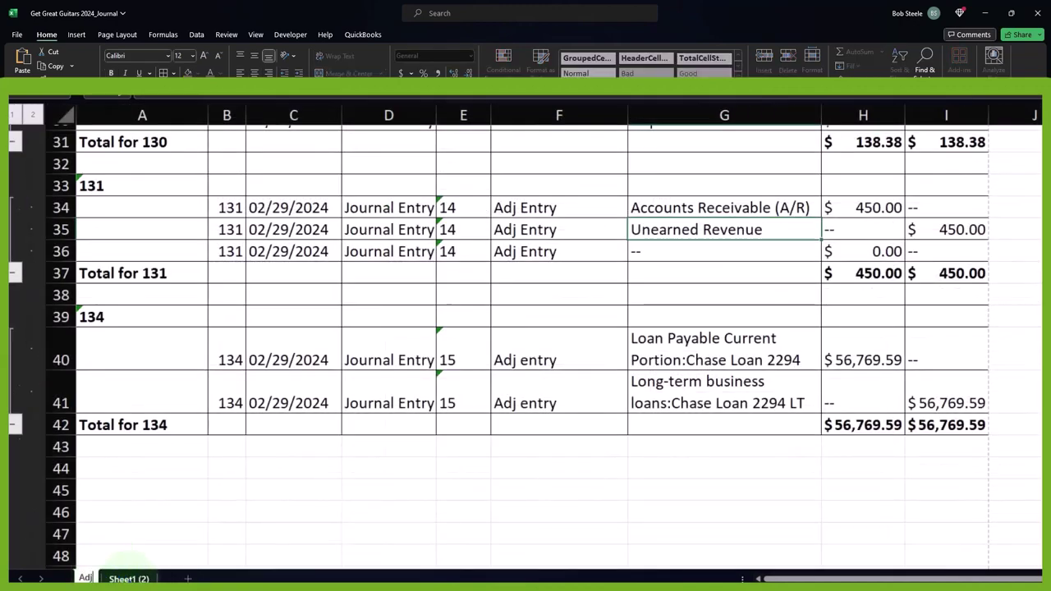
left_click(123, 578)
double_click(123, 578)
type("Rev")
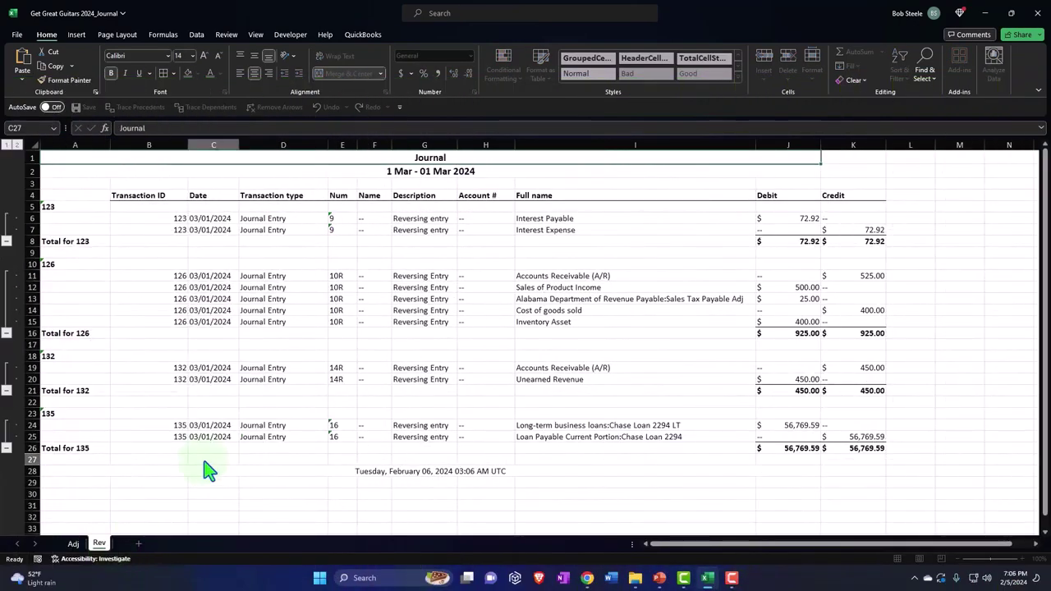
left_click(247, 369)
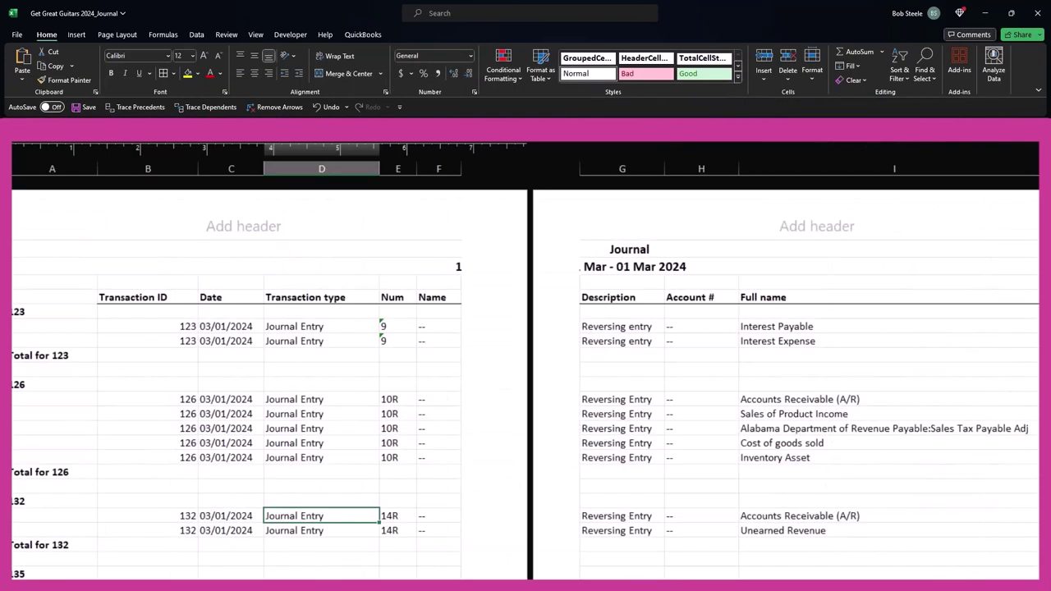
- Shorten the Transaction ID heading to 'ID' and narrow column B to fit it
left_click(156, 341)
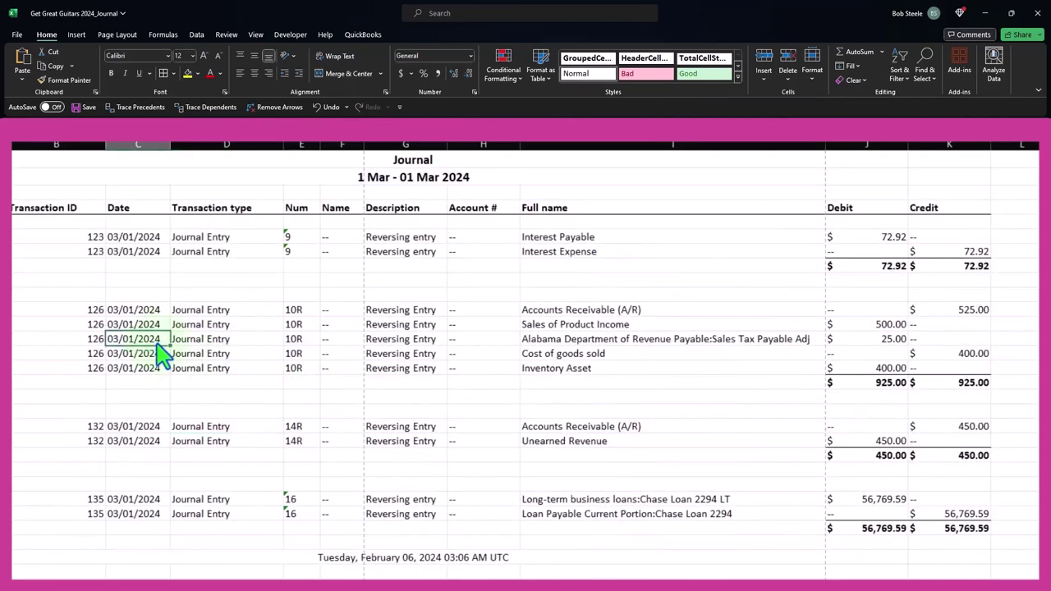
left_click(70, 207)
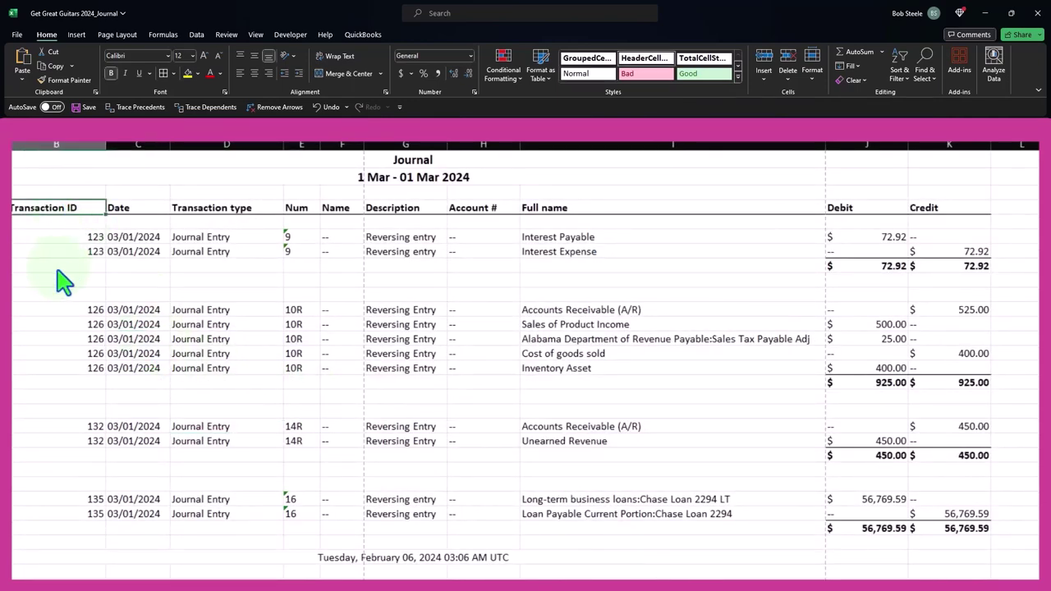
double_click(69, 211)
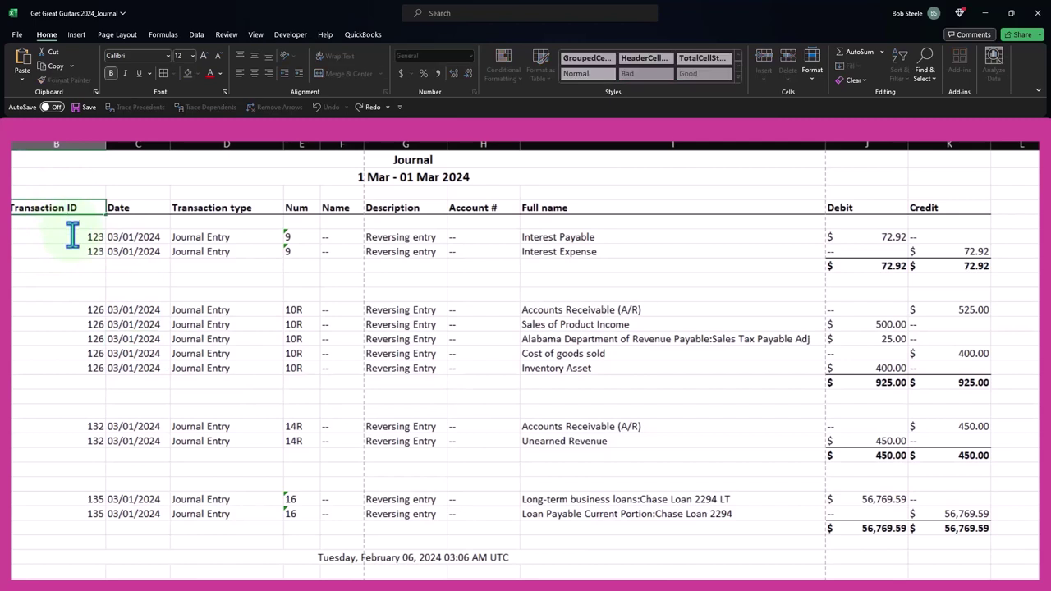
key("BackSpace")
key("BackSpace")
key("BackSpace")
key("BackSpace")
key("BackSpace")
key("BackSpace")
key("BackSpace")
key("BackSpace")
key("BackSpace")
key("BackSpace")
key("BackSpace")
key("BackSpace")
key("BackSpace")
key("Return")
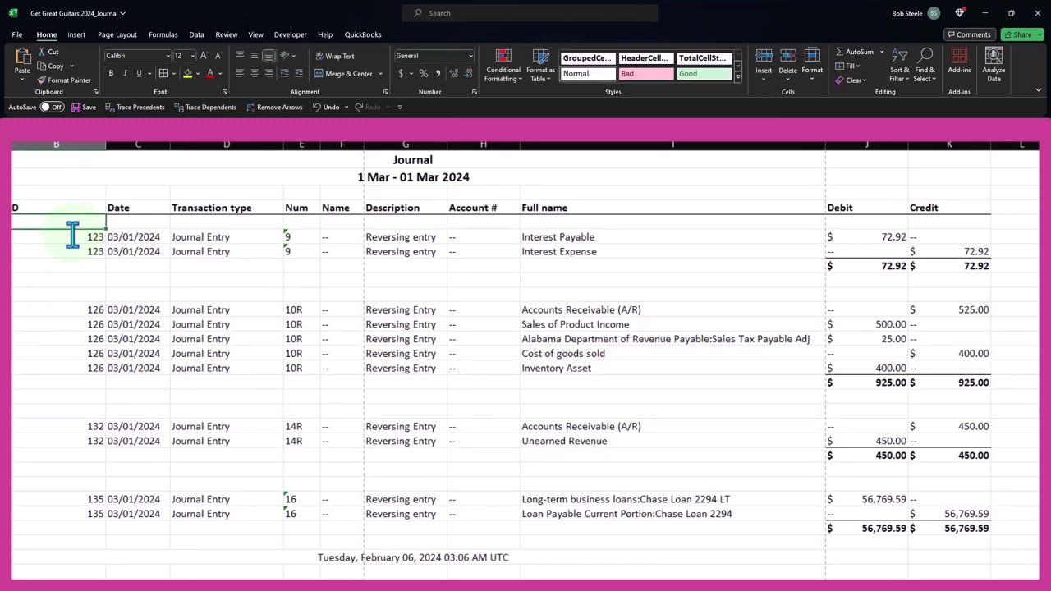
left_click_drag(106, 145, 34, 153)
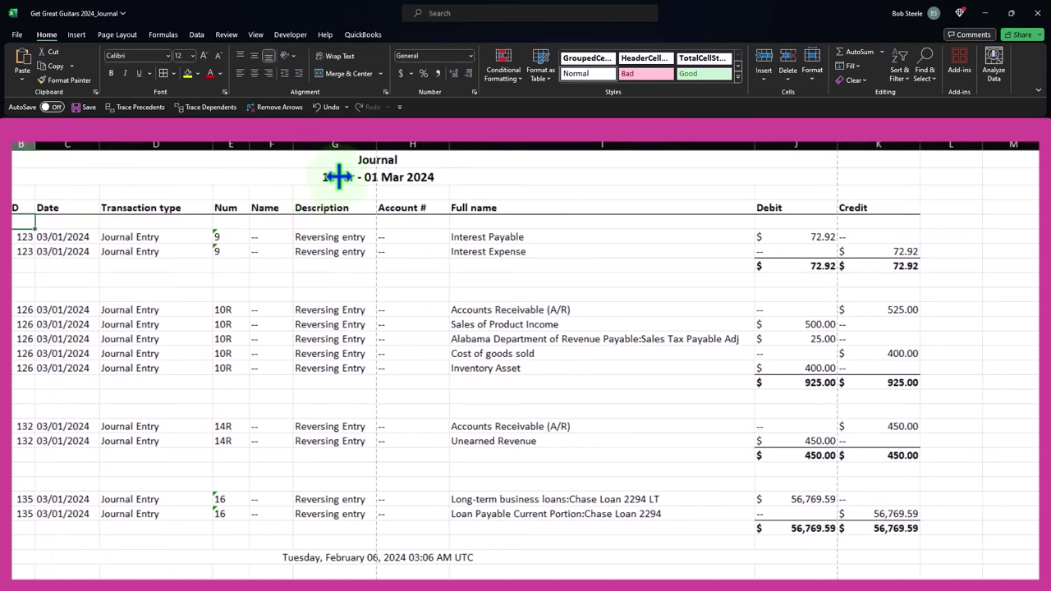
- Check the Journal title rows, then narrow the Transaction type column D
left_click(178, 160)
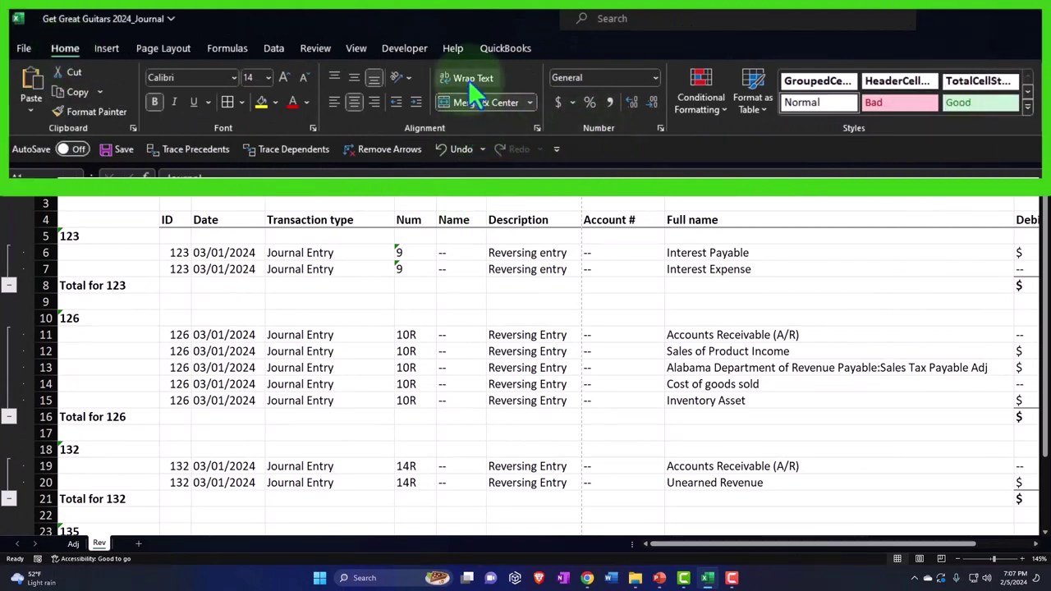
key("Down")
key("Down")
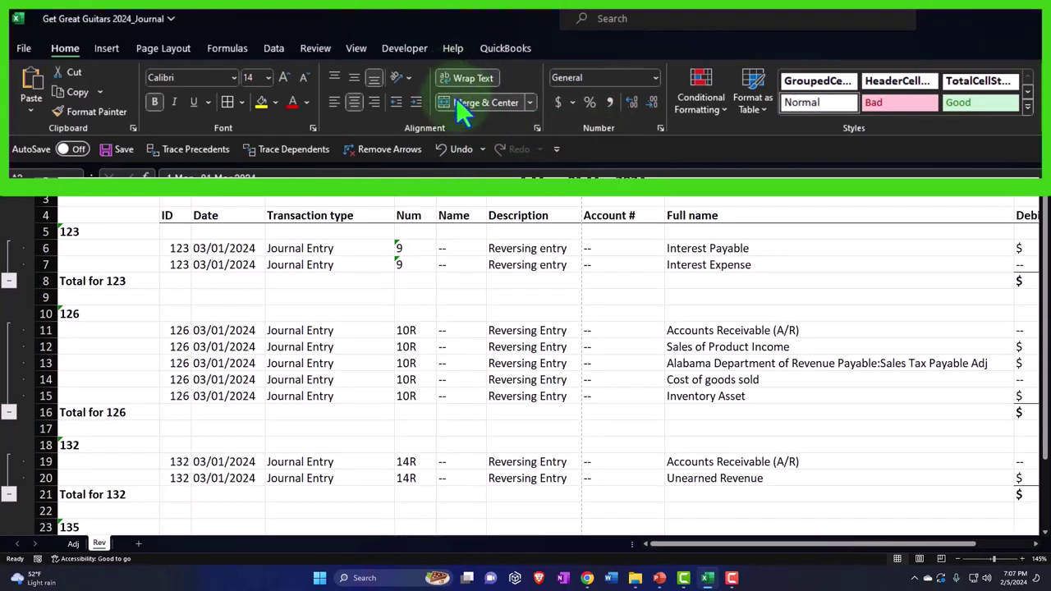
key("Up")
key("Up")
key("Down")
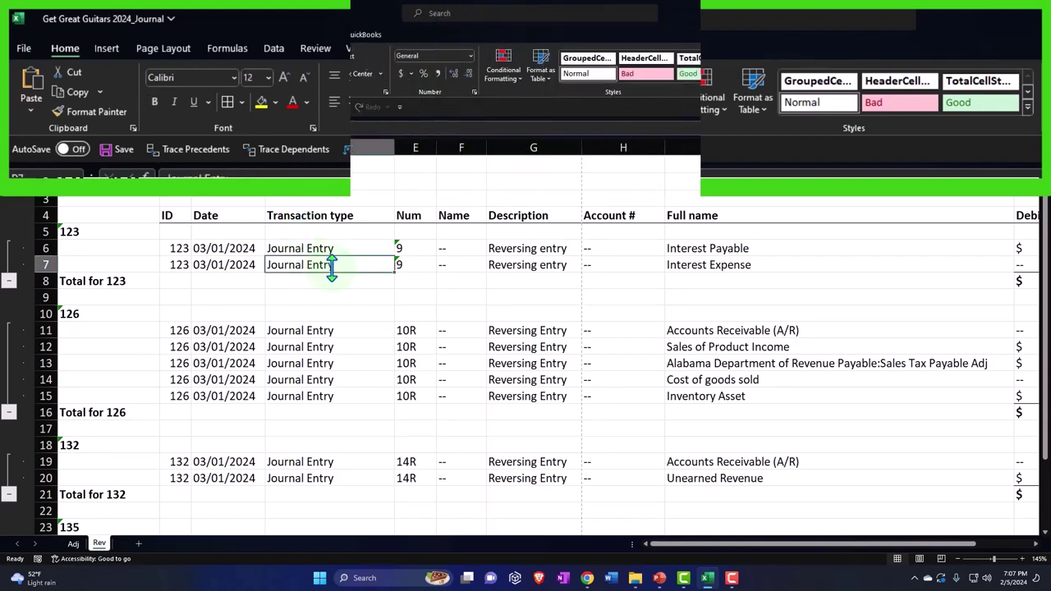
scroll(329, 265, "down", 2)
scroll(329, 265, "up", 2)
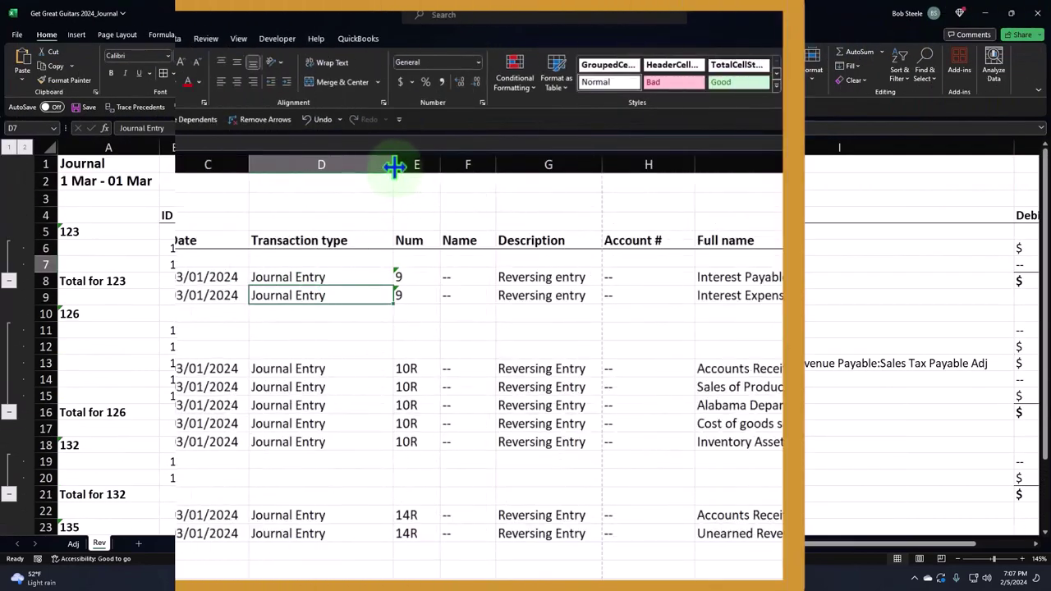
left_click_drag(394, 167, 331, 169)
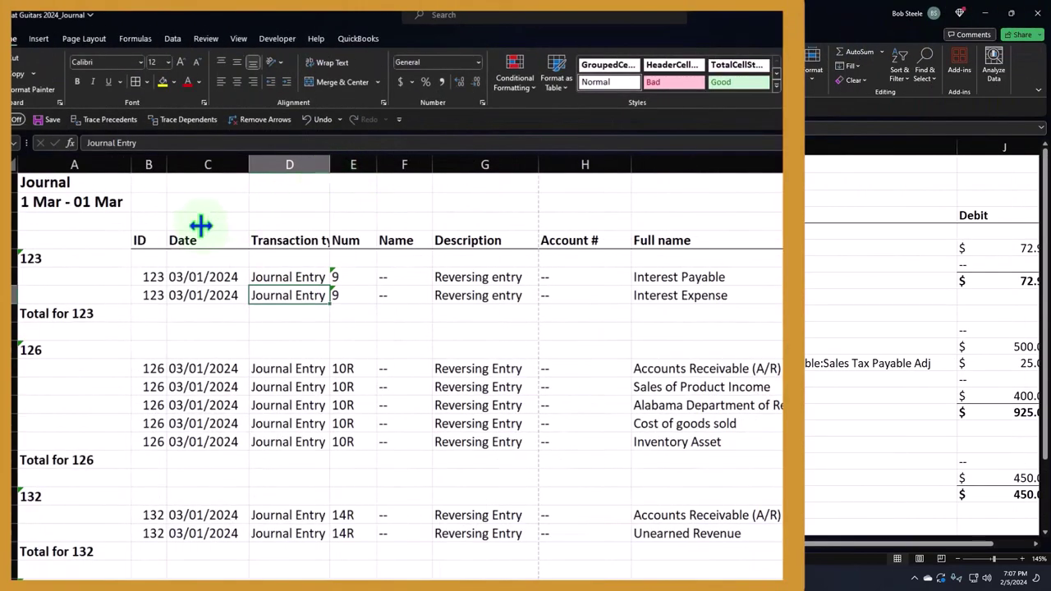
left_click_drag(148, 235, 953, 222)
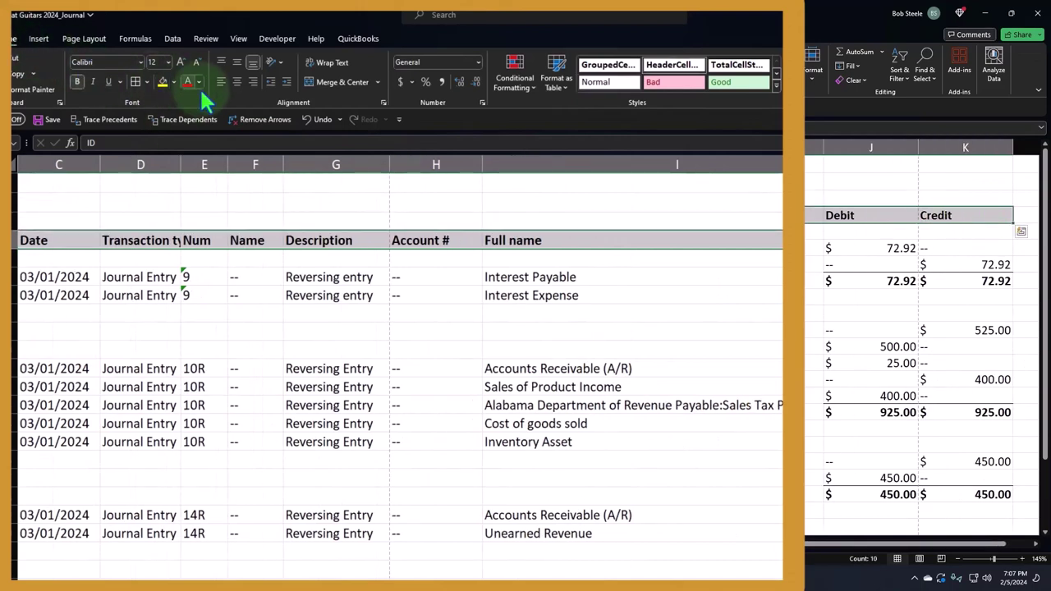
- Apply Wrap Text and Center to the header row, then blank out the Name heading in F4
left_click(311, 62)
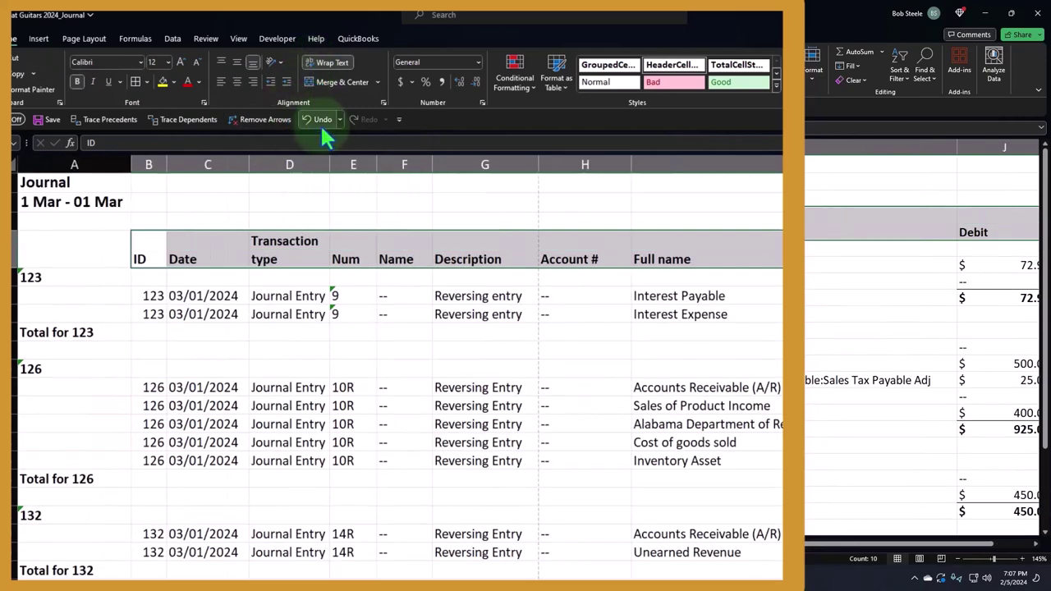
left_click(237, 82)
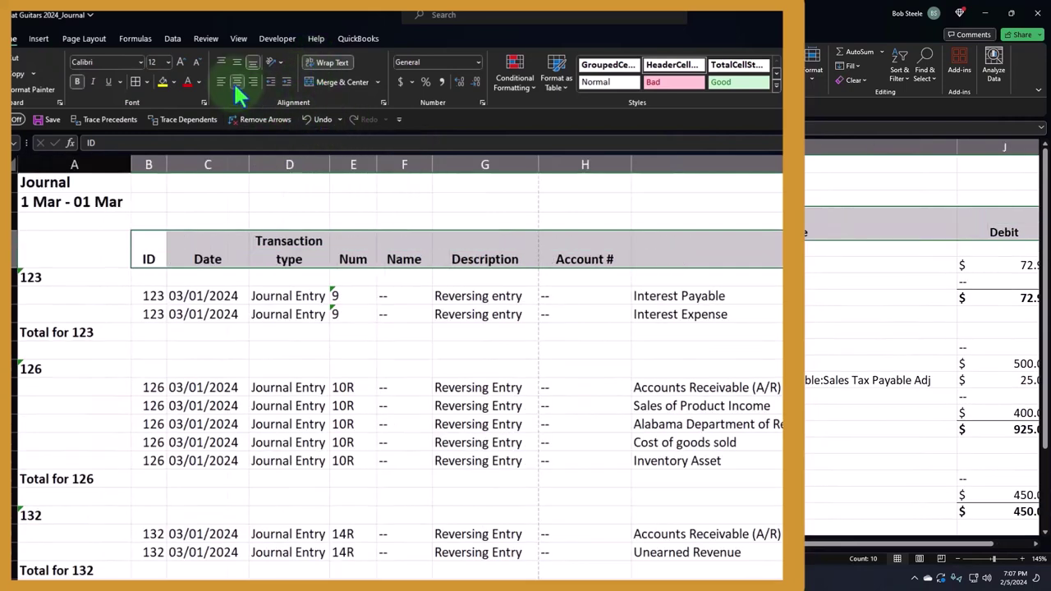
left_click(307, 261)
key("Right")
key("Right")
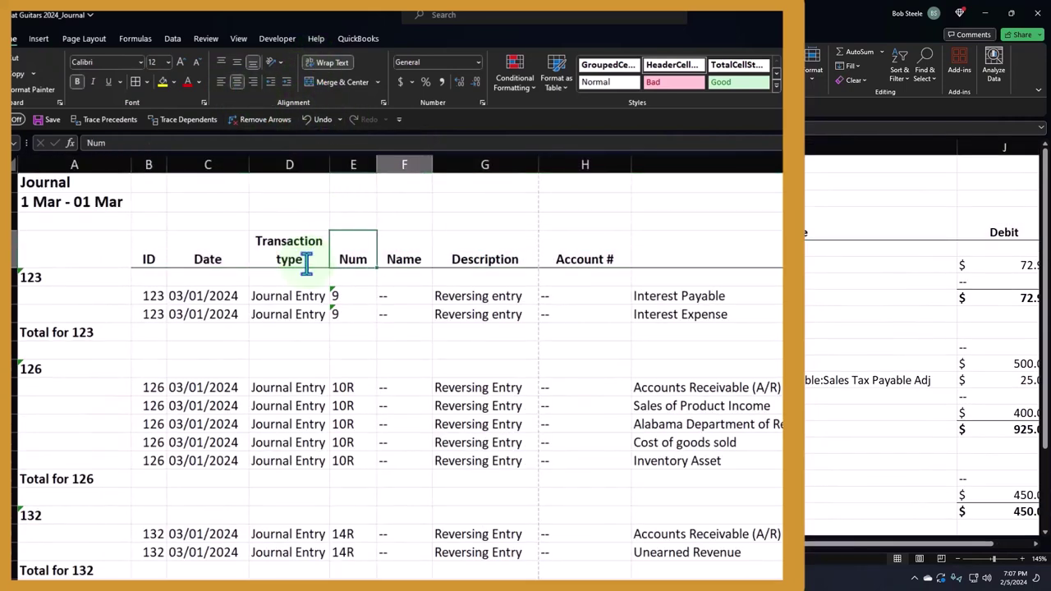
scroll(343, 309, "down", 2)
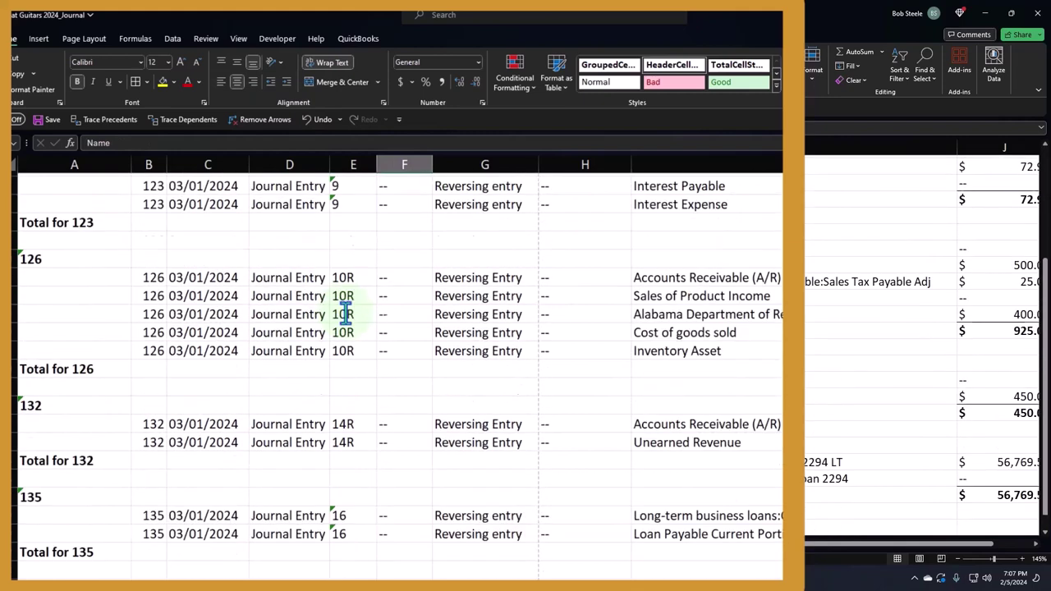
scroll(345, 313, "up", 2)
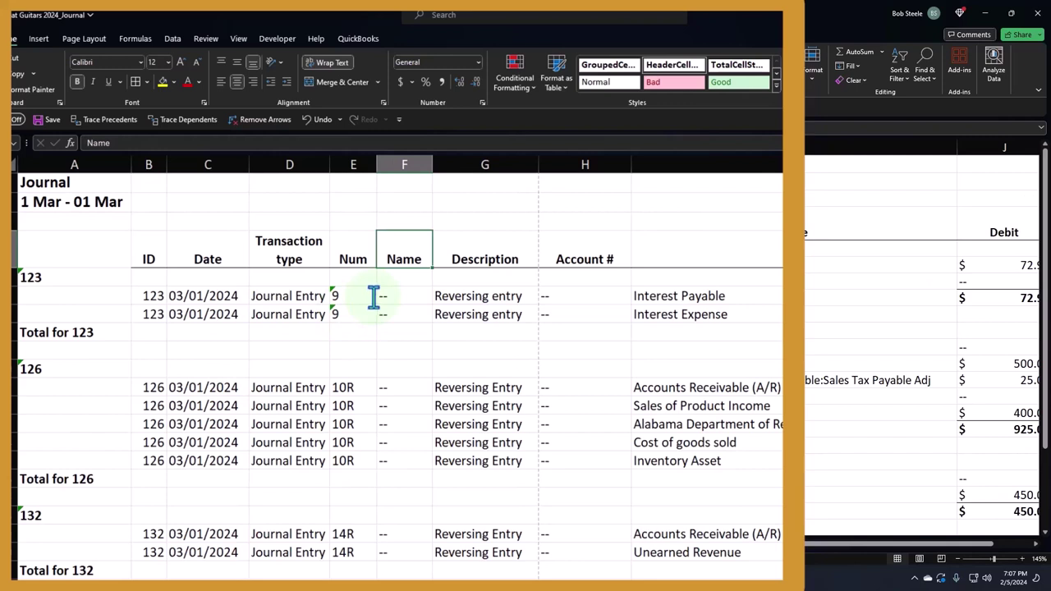
type("a3")
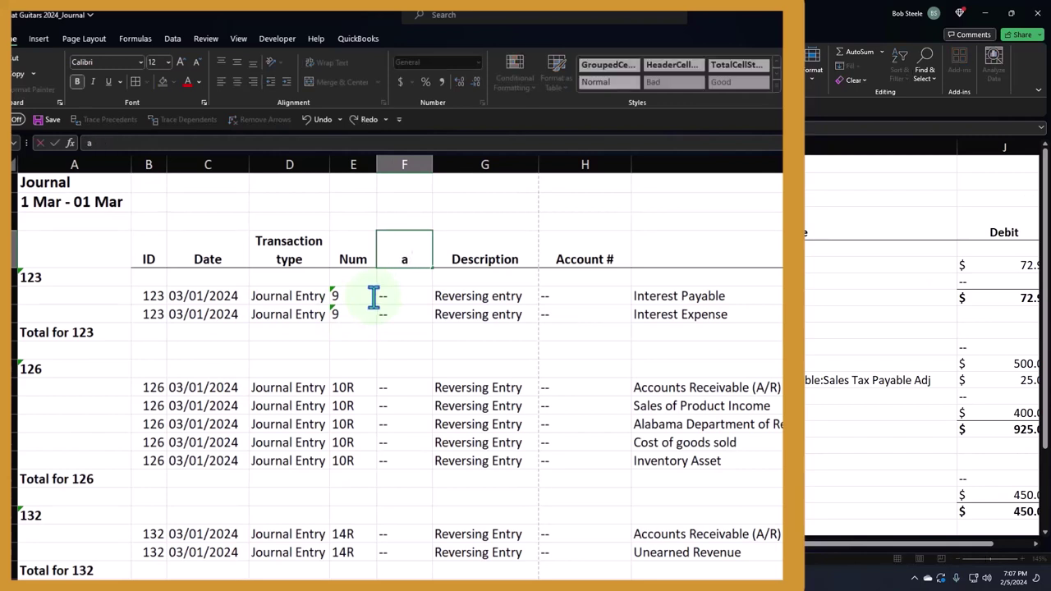
key("Return")
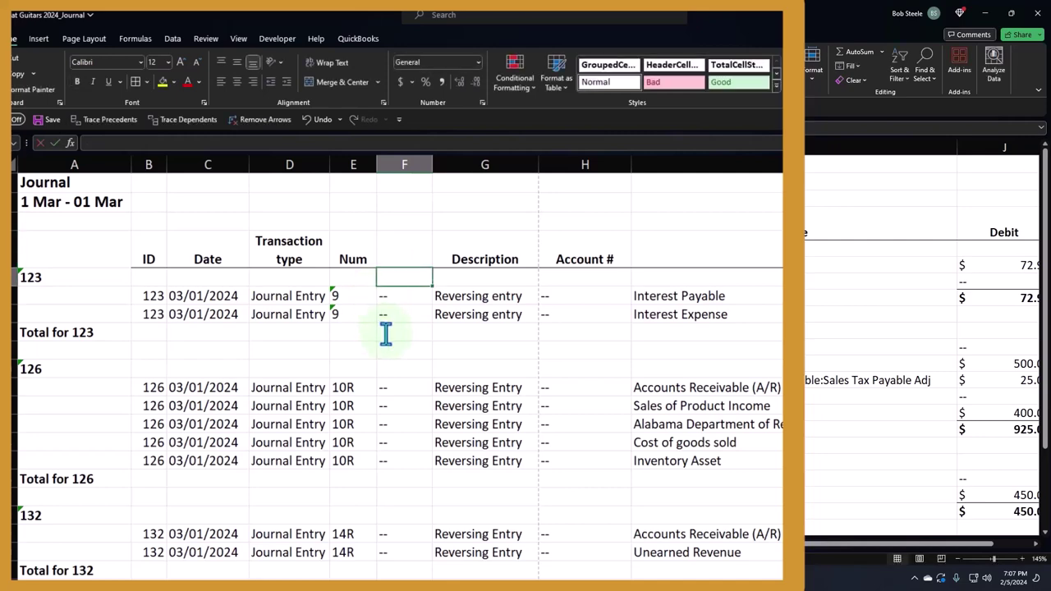
scroll(386, 333, "down", 3)
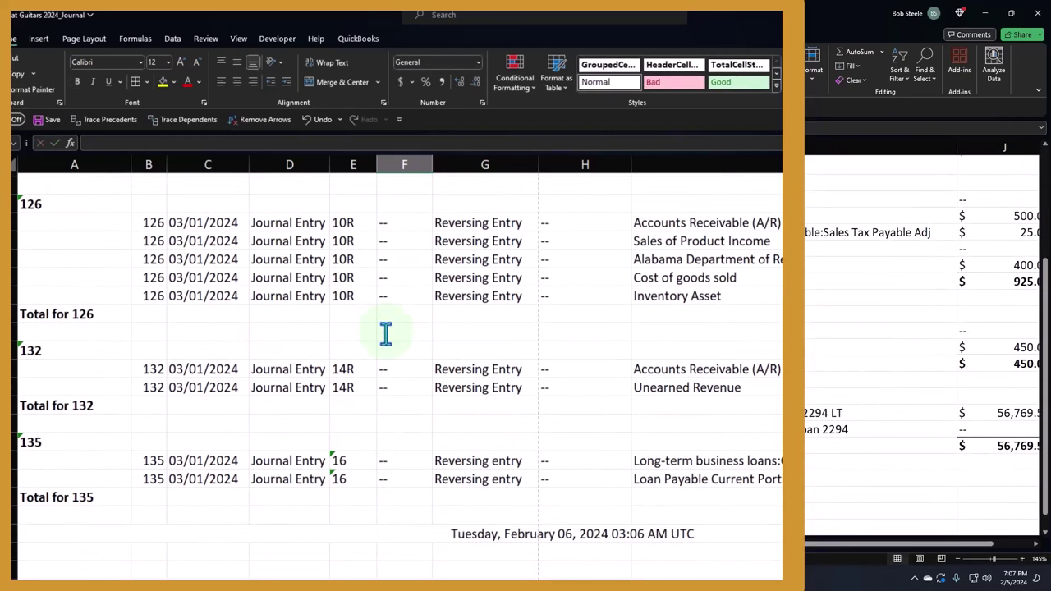
scroll(386, 332, "up", 3)
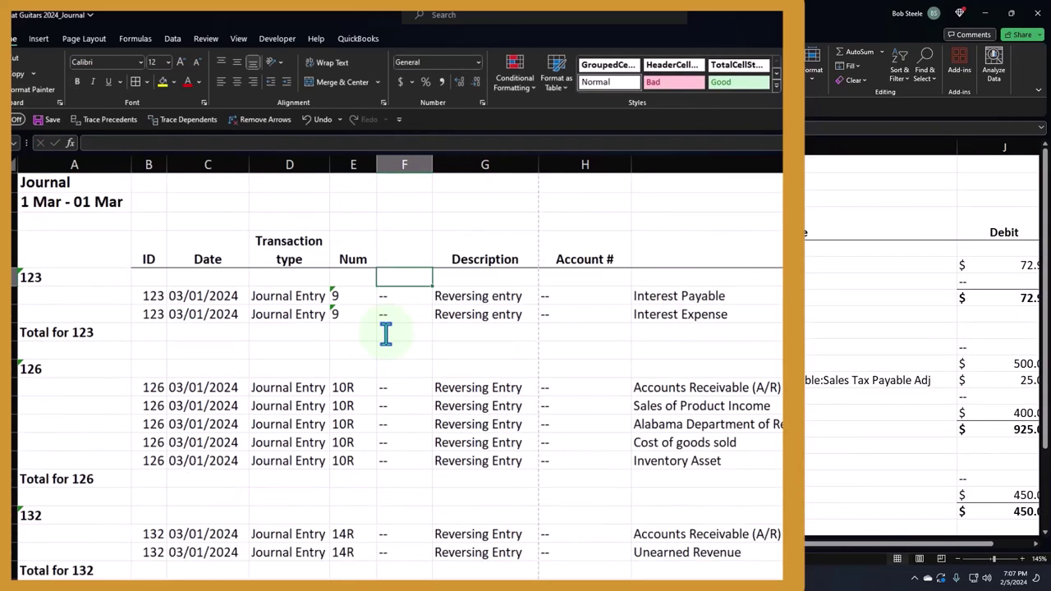
left_click(399, 165)
- Delete the empty Name column F
right_click(400, 251)
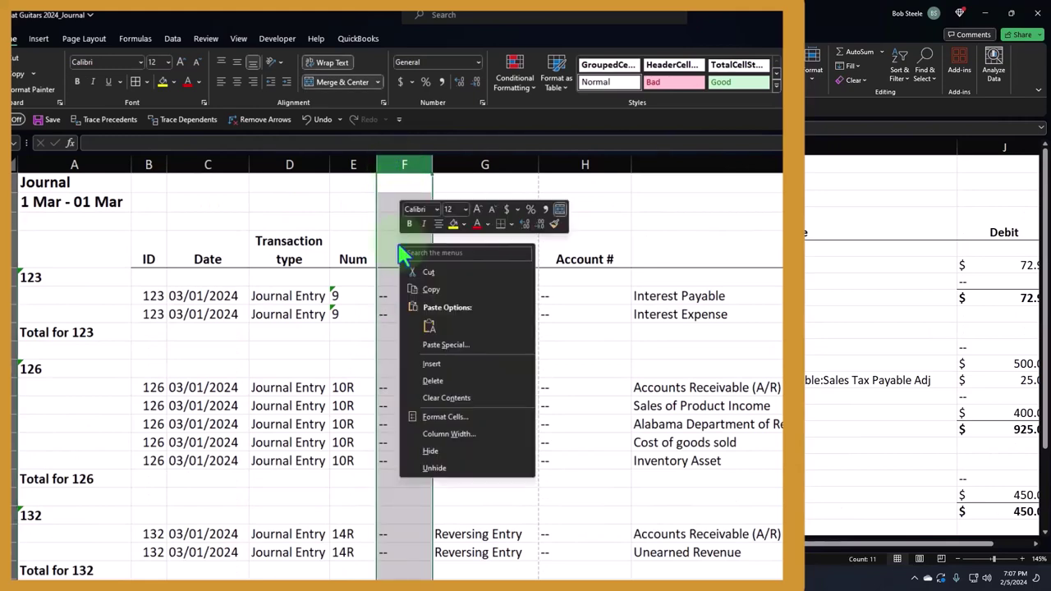
left_click(427, 381)
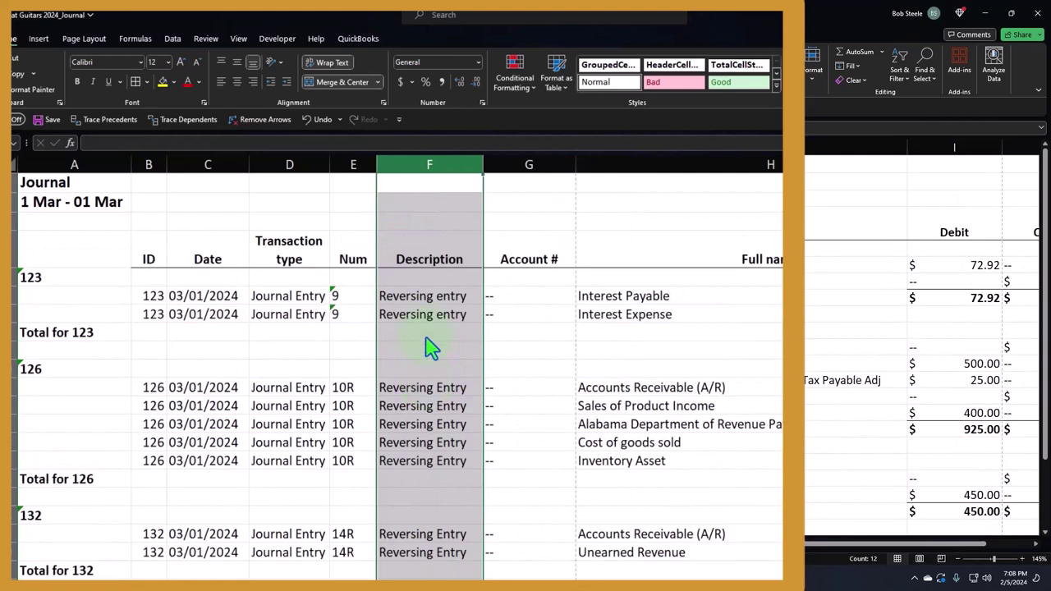
left_click(425, 277)
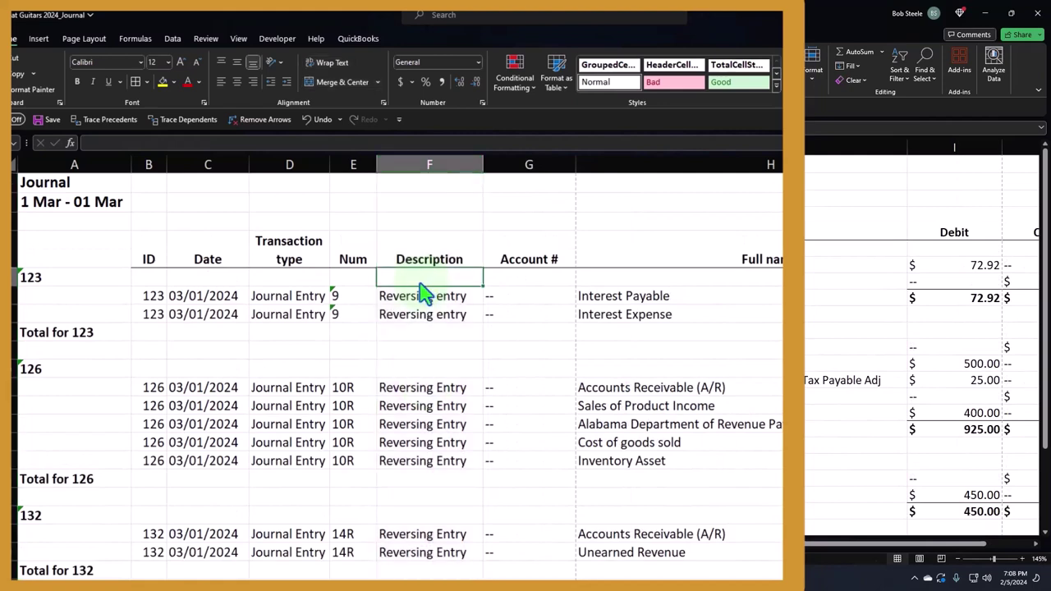
scroll(425, 294, "down", 2)
scroll(424, 294, "up", 2)
scroll(454, 323, "down", 2)
scroll(535, 234, "up", 2)
- Delete the Account # column
left_click(530, 168)
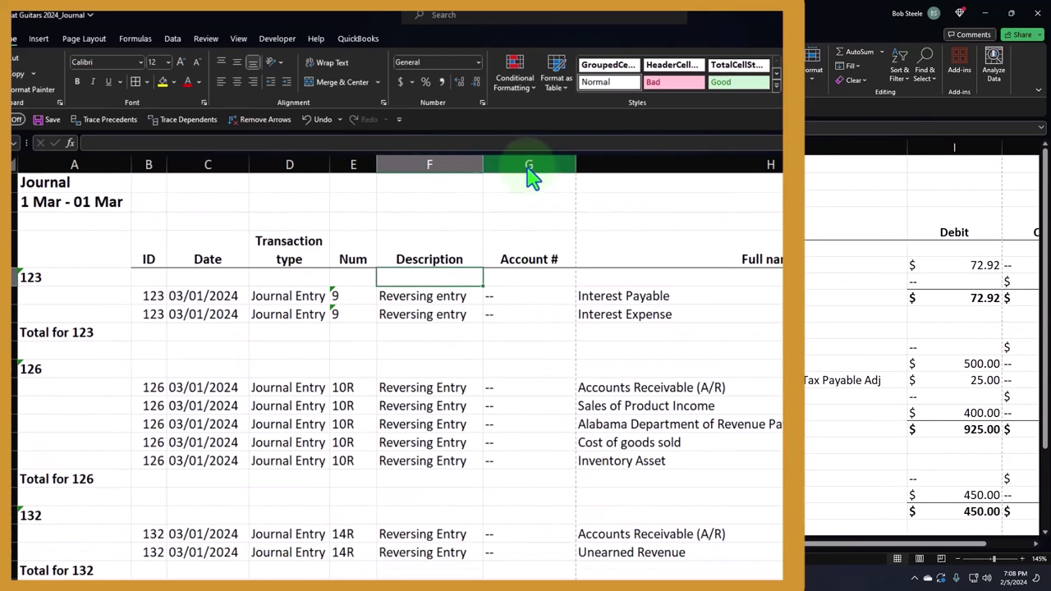
right_click(508, 362)
left_click(530, 467)
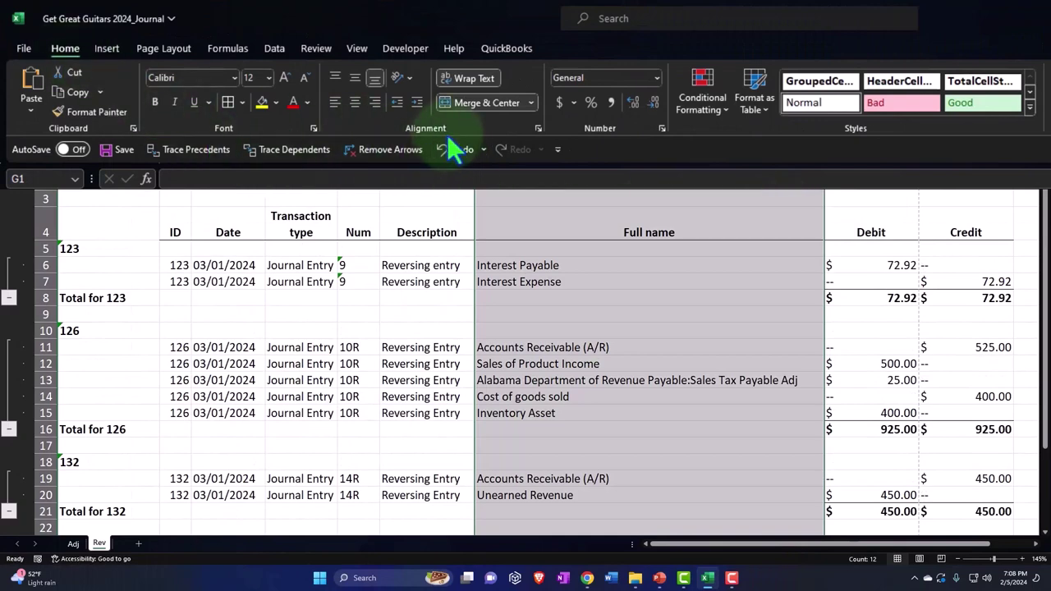
- Wrap the Full name column's text and drag its right border left to narrow it
left_click(456, 82)
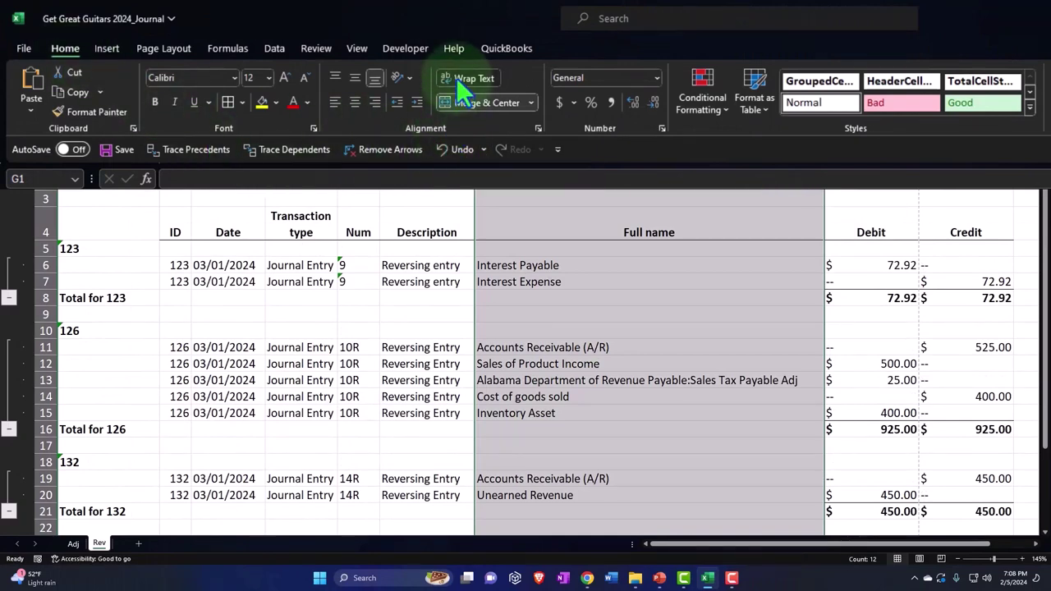
left_click(649, 265)
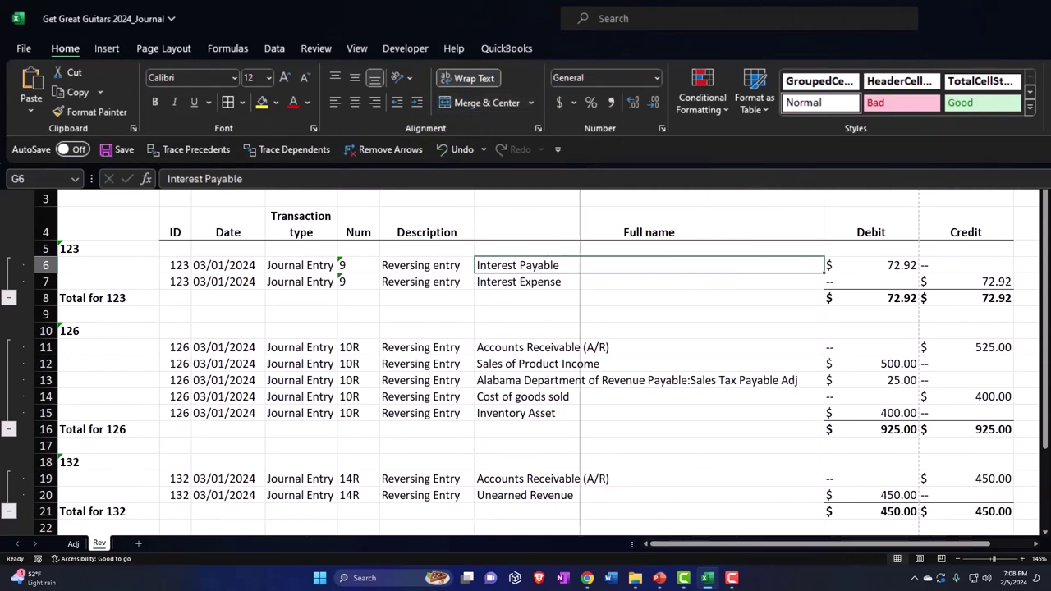
left_click_drag(613, 232, 614, 233)
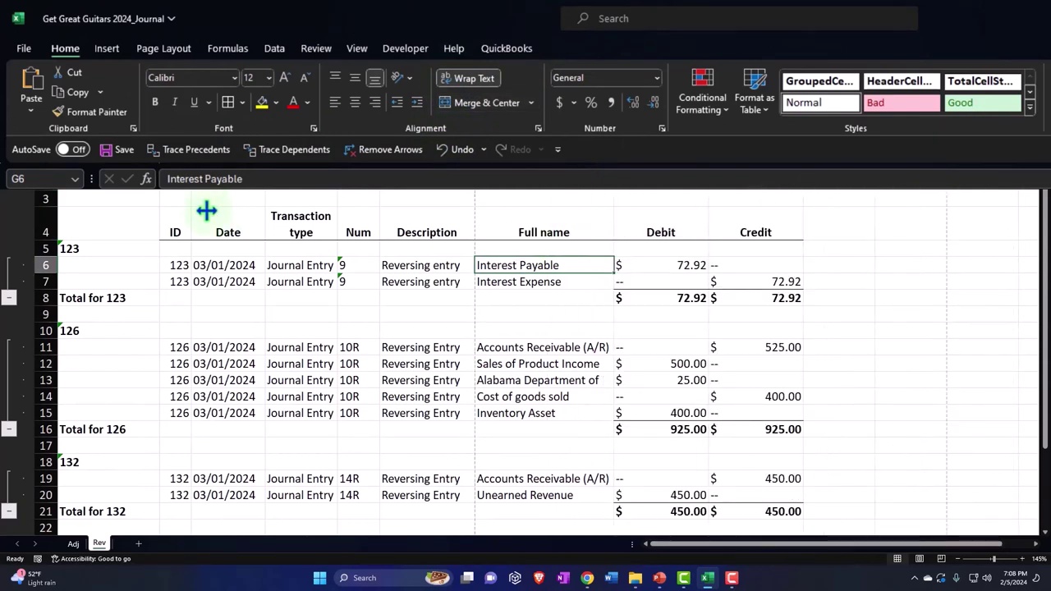
left_click_drag(39, 251, 46, 467)
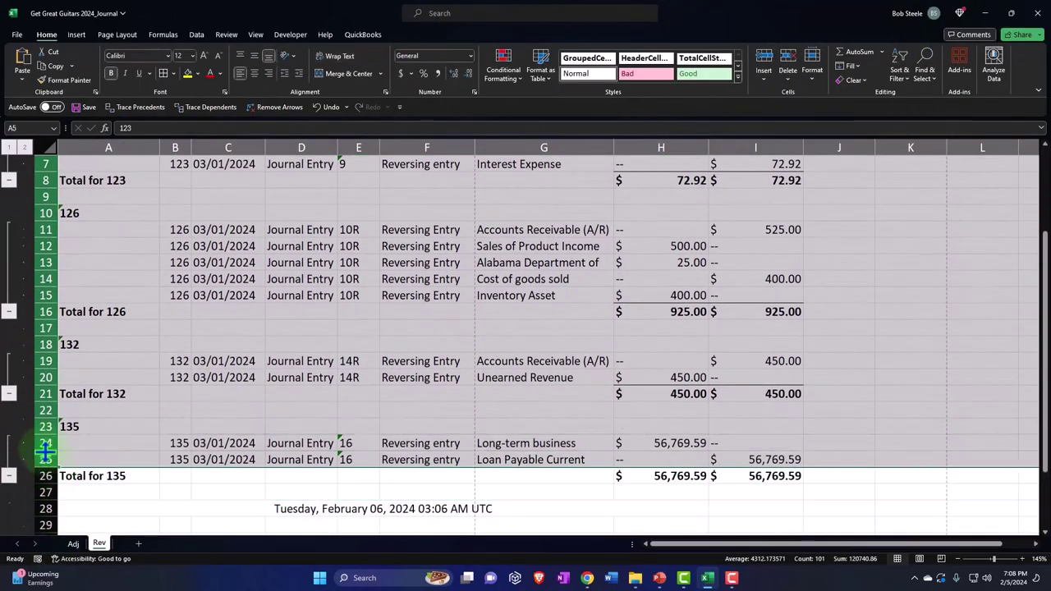
- AutoFit the selected rows' heights to their text and compare against the Adj sheet
double_click(45, 451)
left_click(545, 379)
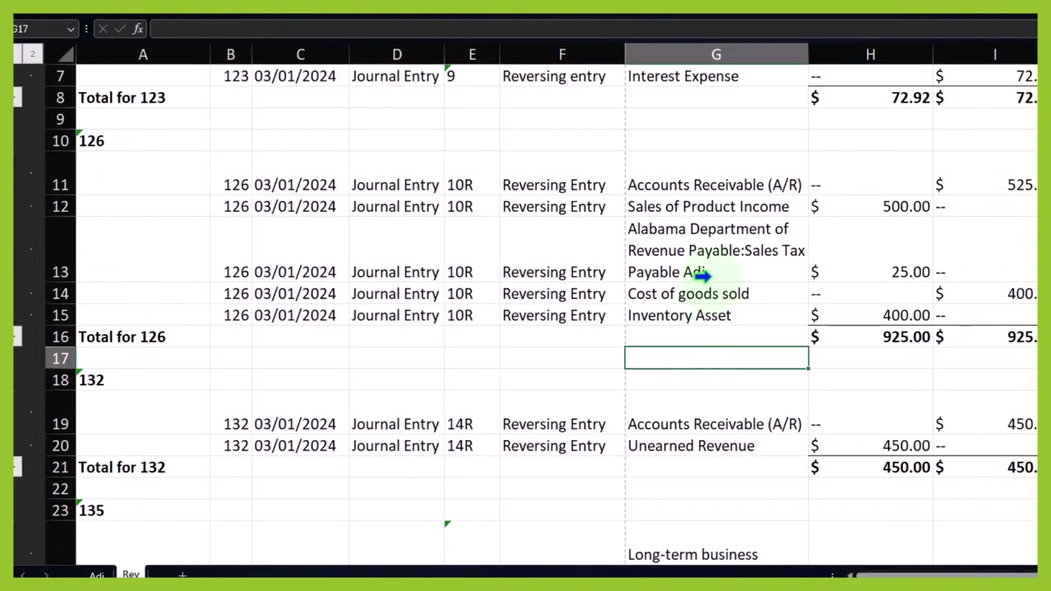
scroll(702, 277, "up", 2)
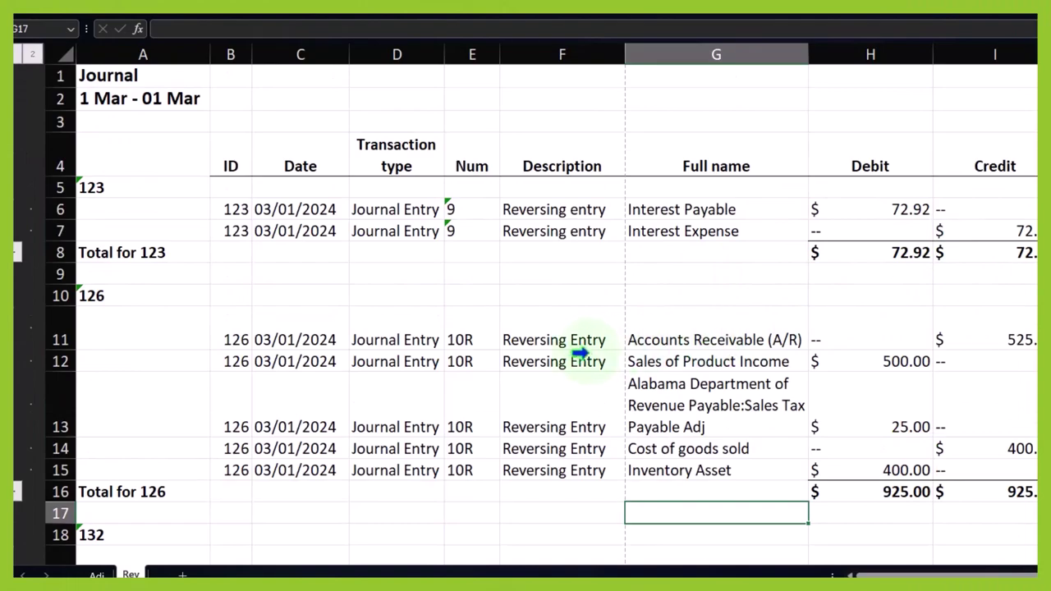
left_click(96, 574)
scroll(313, 350, "up", 8)
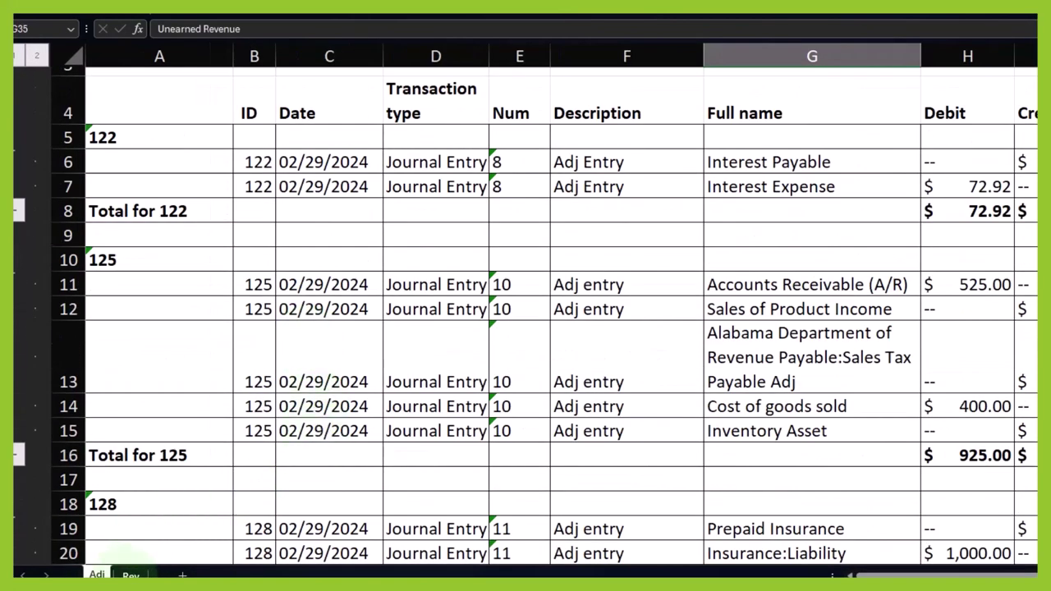
left_click(130, 574)
- Select the Rev journal body from row 5, entry 123 through Total for 135
left_click_drag(103, 188, 1002, 528)
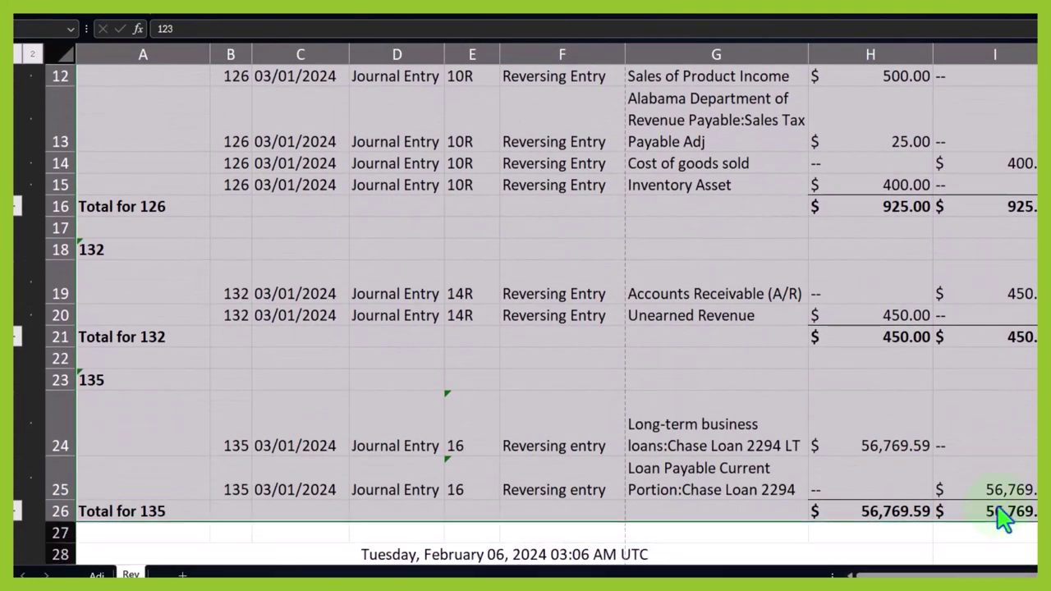
scroll(241, 69, "up", 3)
scroll(247, 74, "down", 5)
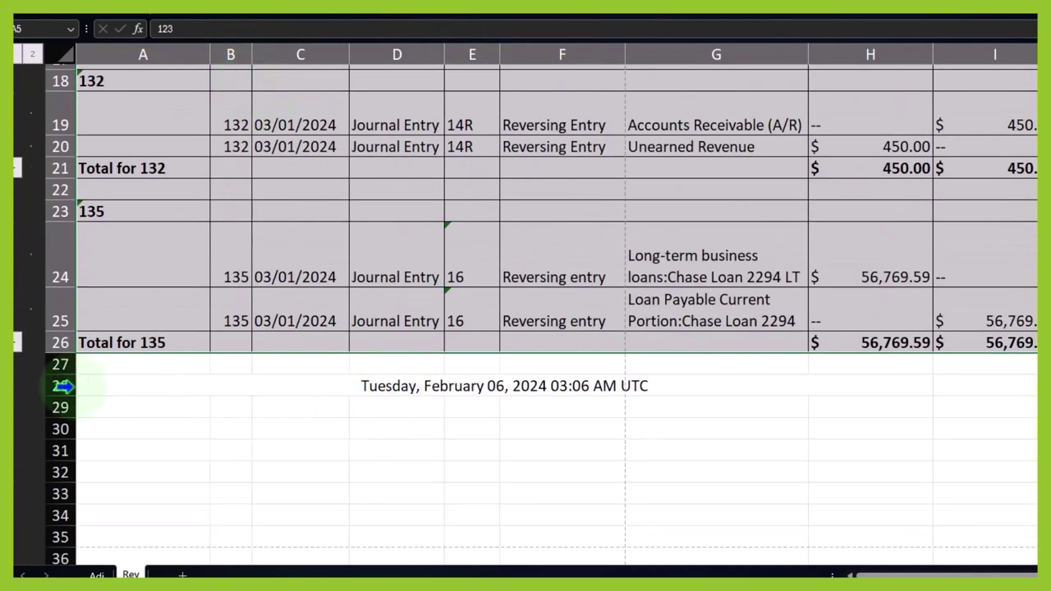